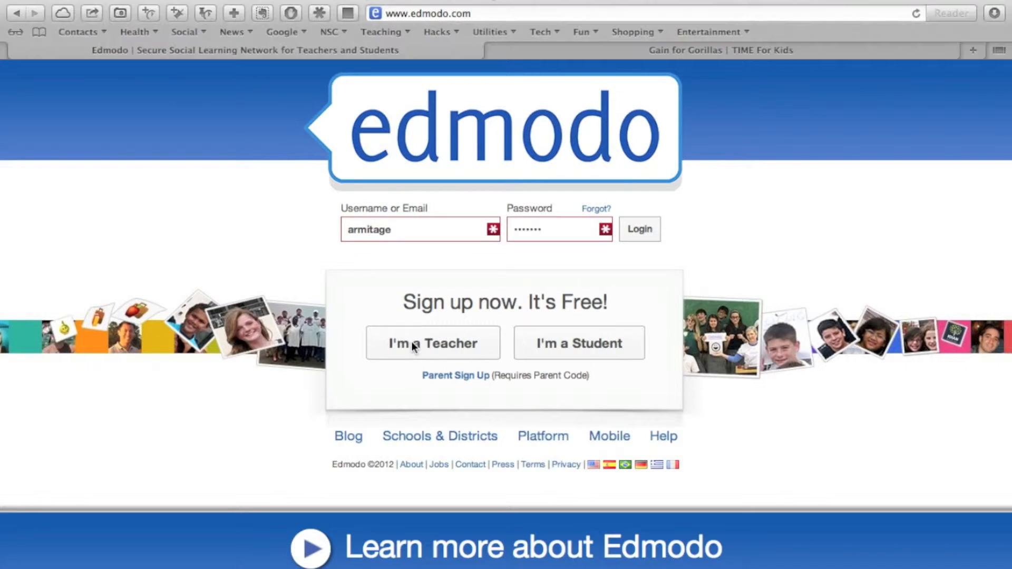
Step: Look over the teacher sign-up form, close it, and log in with the saved account credentials
left_click(414, 348)
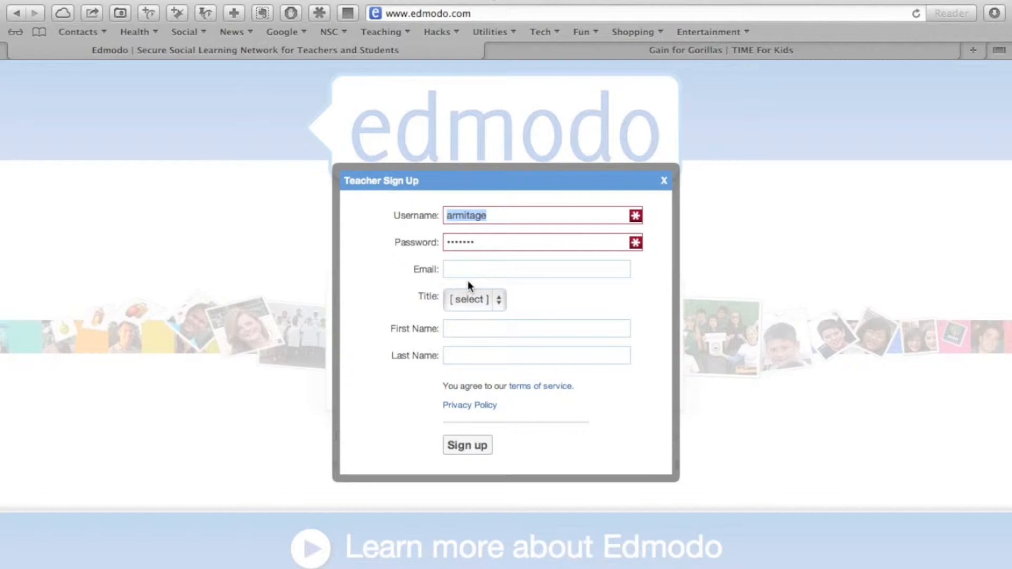
left_click(665, 187)
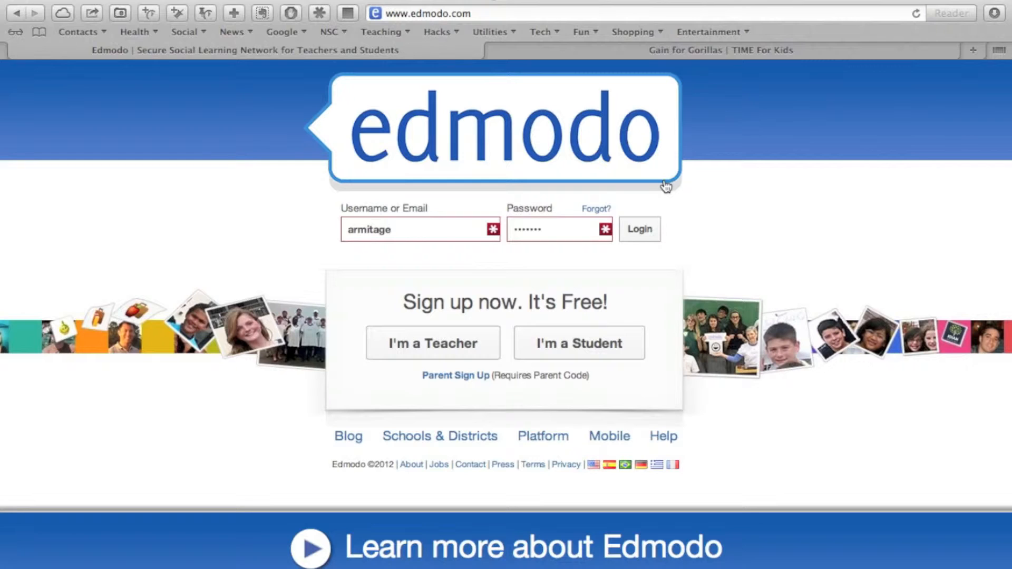
left_click(628, 235)
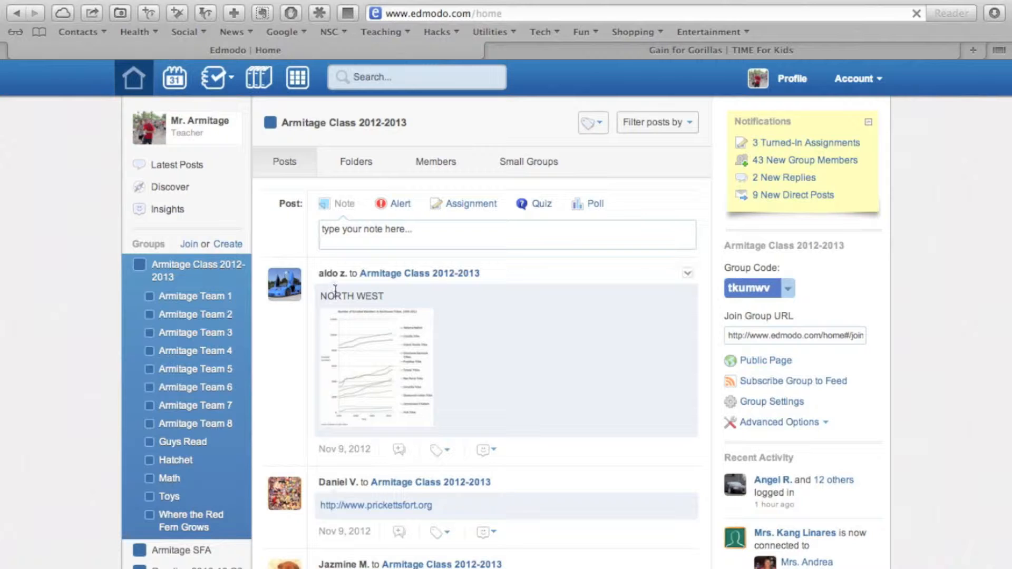
Step: Look over the group list and open the main 2012-2013 class group
scroll(261, 399, "down", 3)
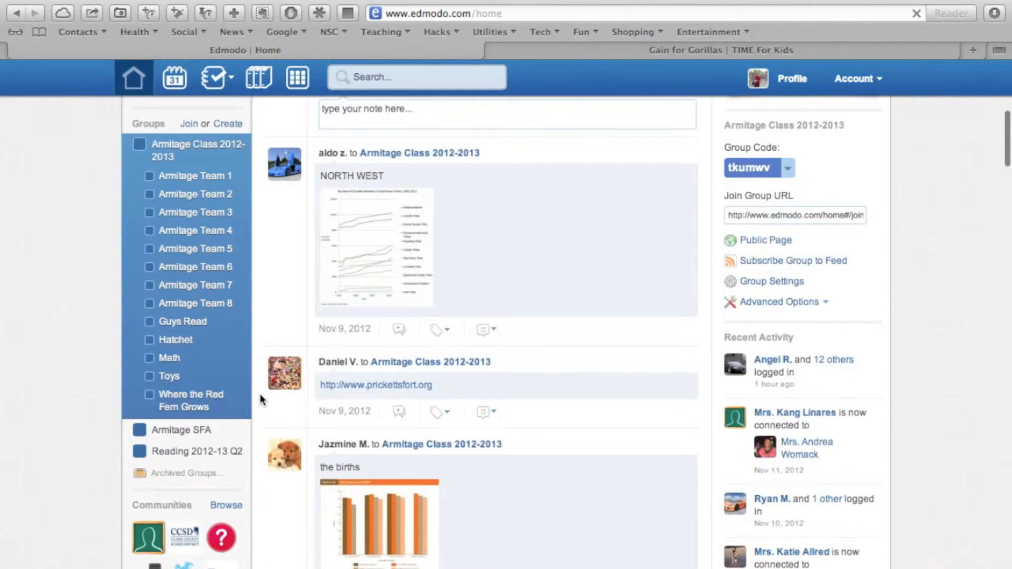
scroll(261, 400, "up", 1)
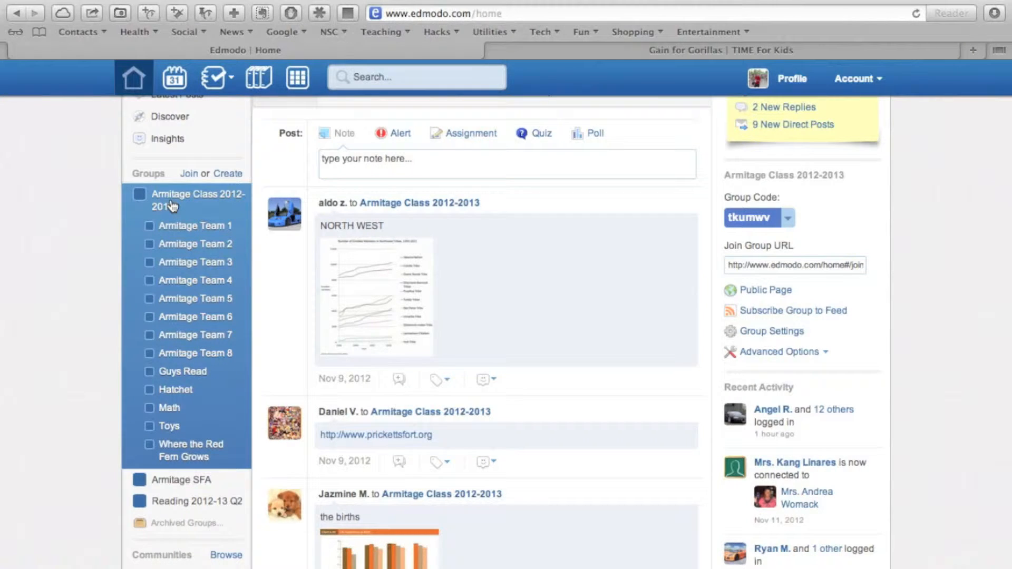
scroll(244, 220, "up", 1)
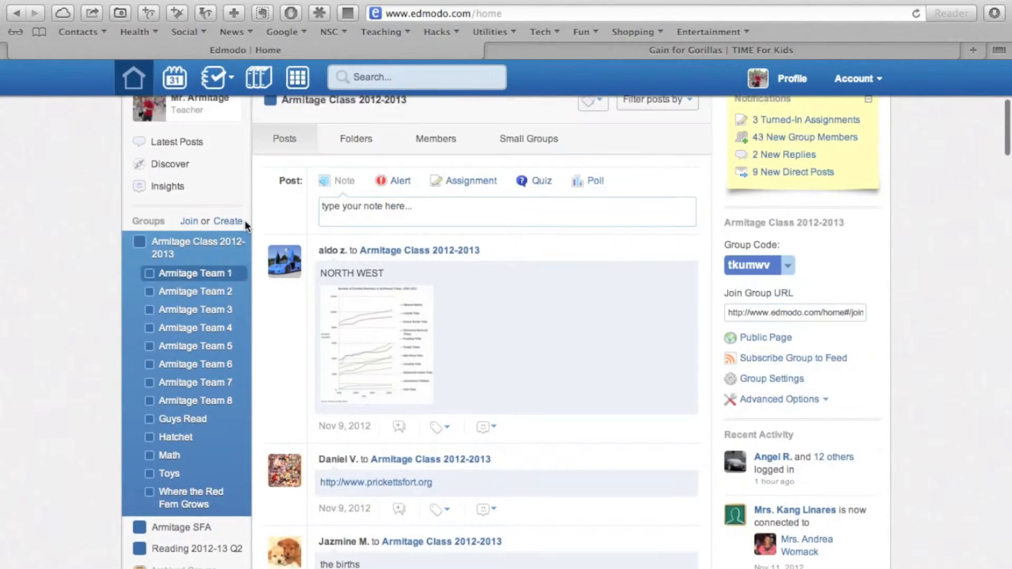
left_click(163, 242)
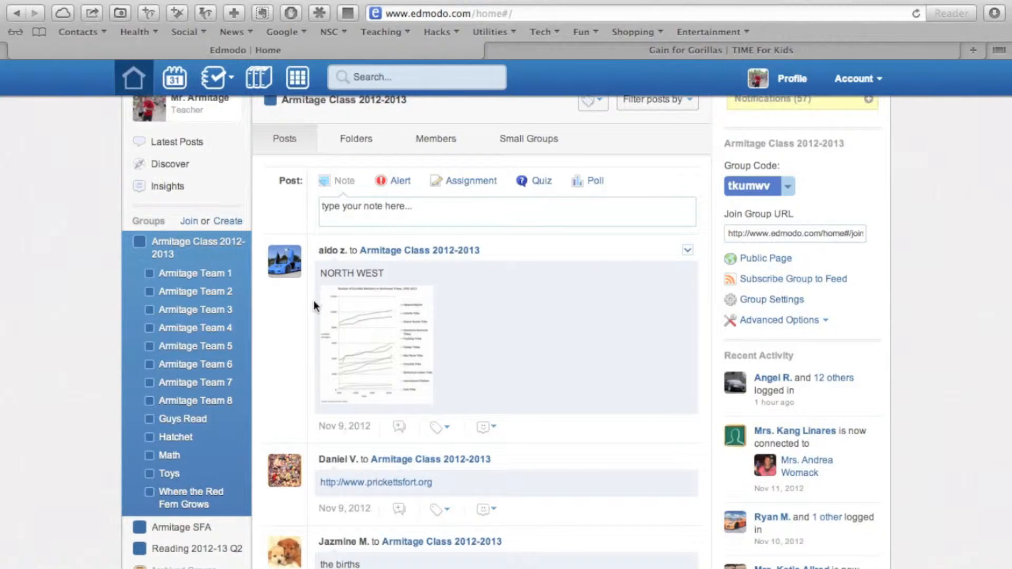
Step: Browse the students' recent posts in the class group's feed
scroll(314, 302, "down", 3)
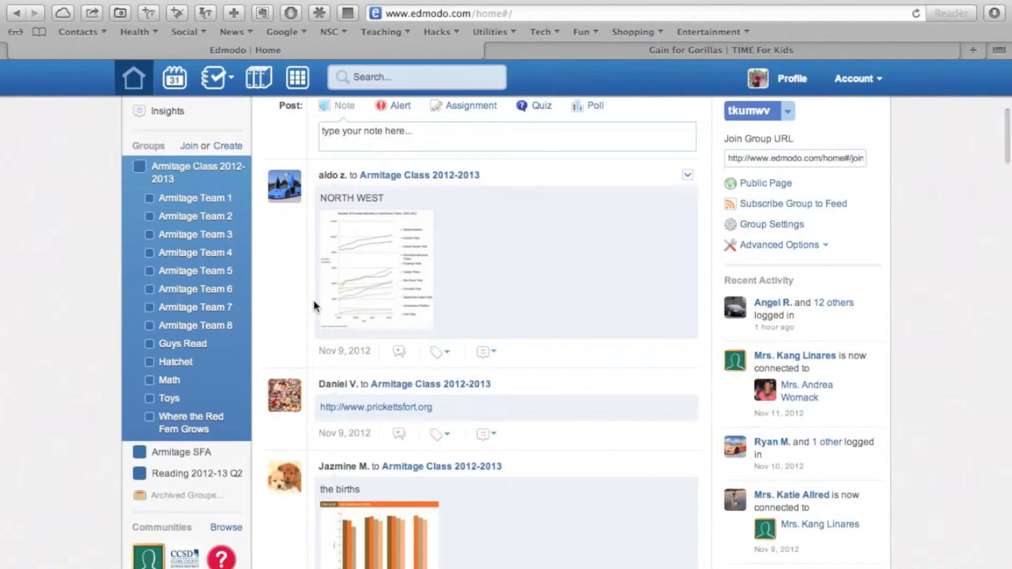
scroll(314, 303, "down", 2)
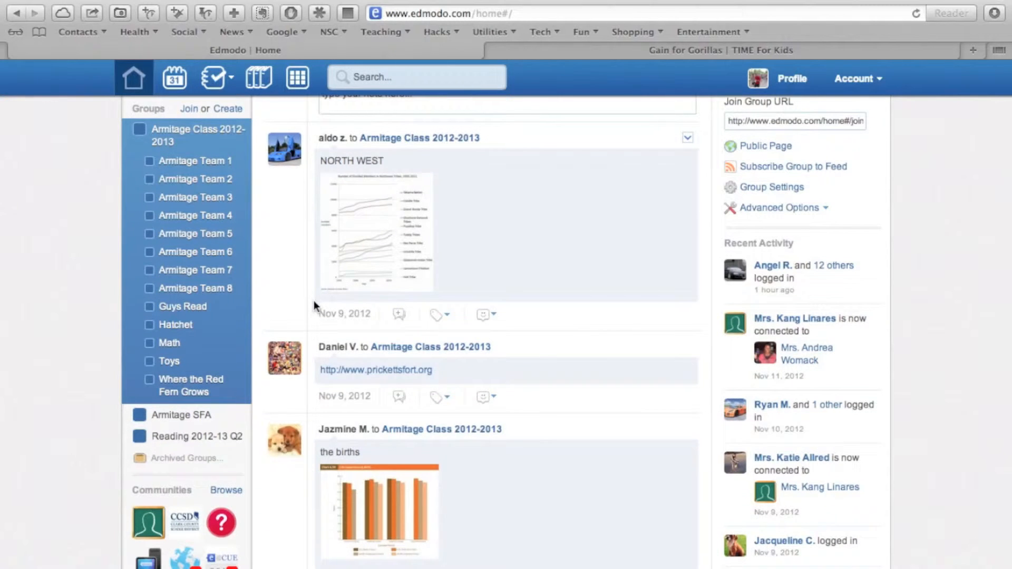
scroll(314, 304, "down", 2)
scroll(314, 305, "down", 1)
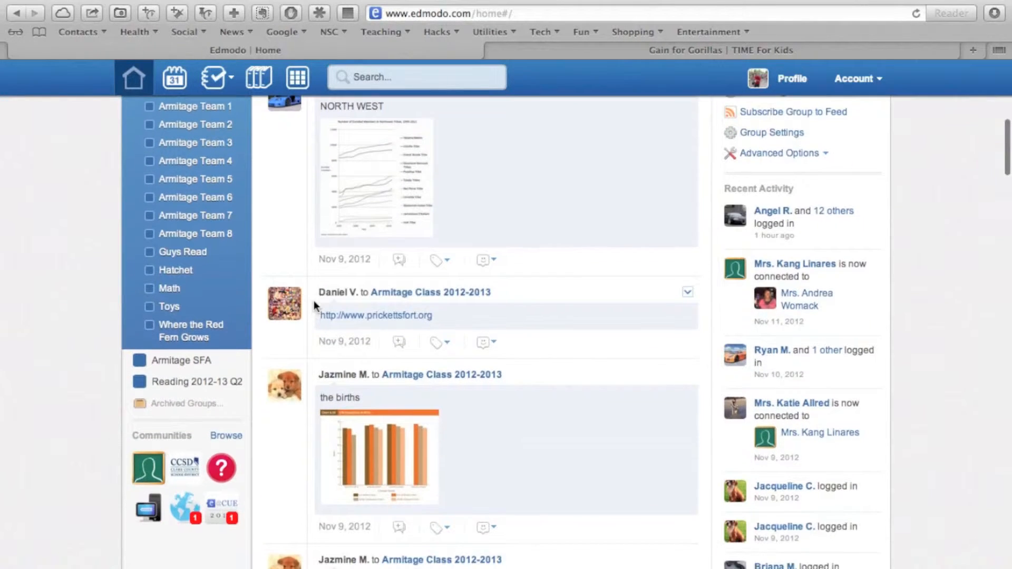
scroll(315, 301, "down", 5)
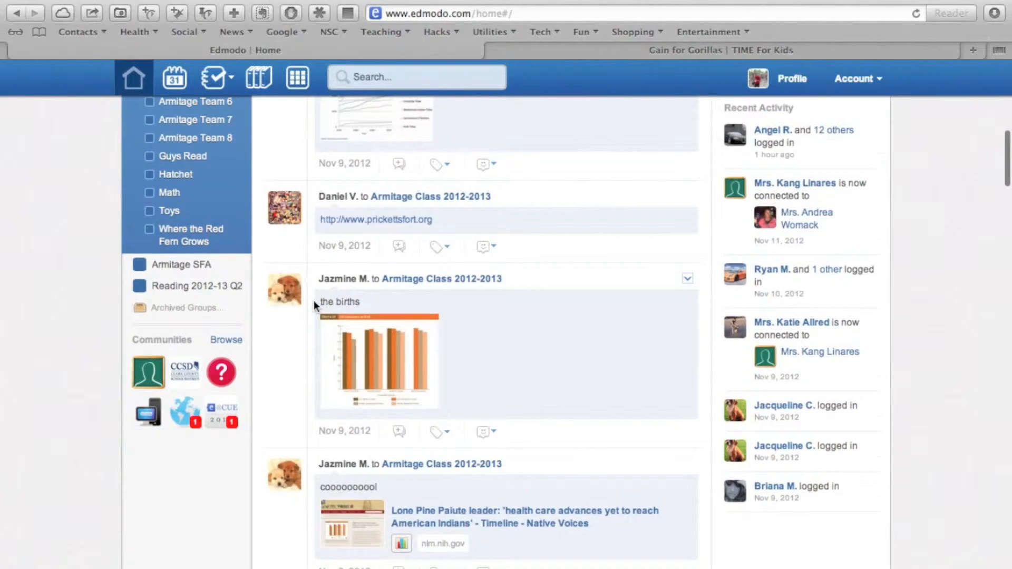
scroll(314, 300, "down", 2)
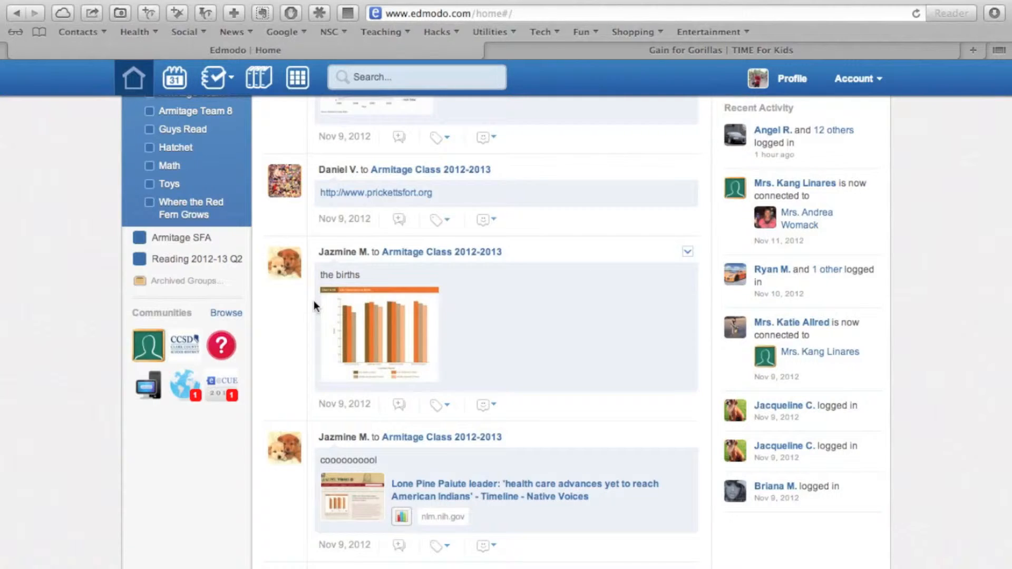
scroll(314, 301, "up", 5)
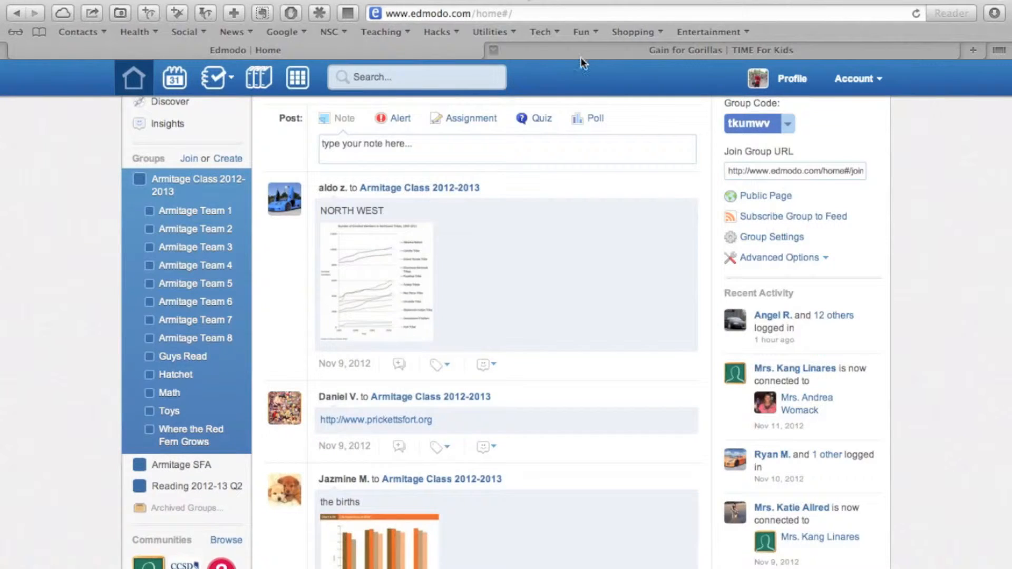
Step: Copy the web address of the TIME For Kids article "Gain for Gorillas" and return to the Edmodo page
left_click(581, 58)
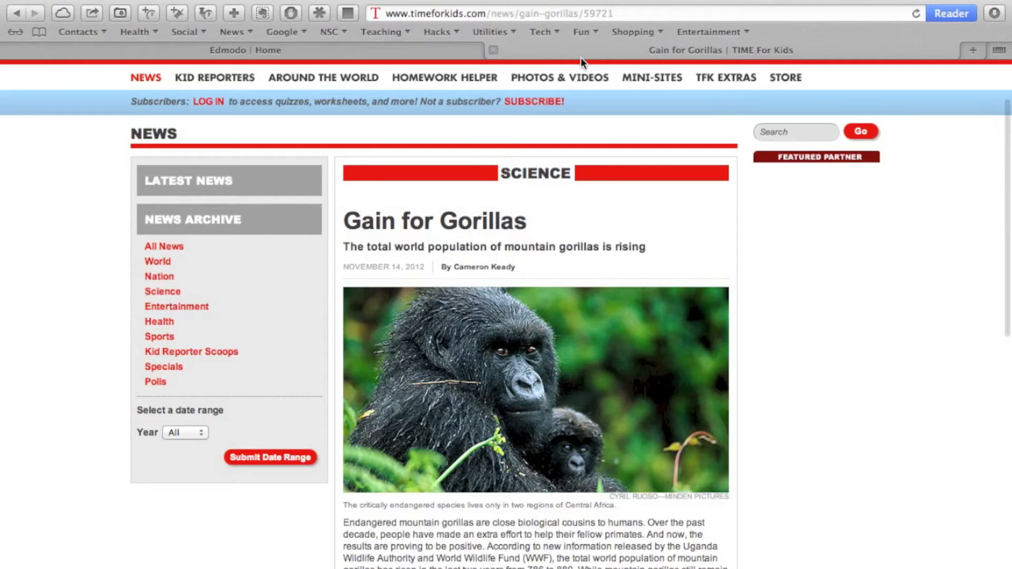
left_click(403, 12)
key("super+c")
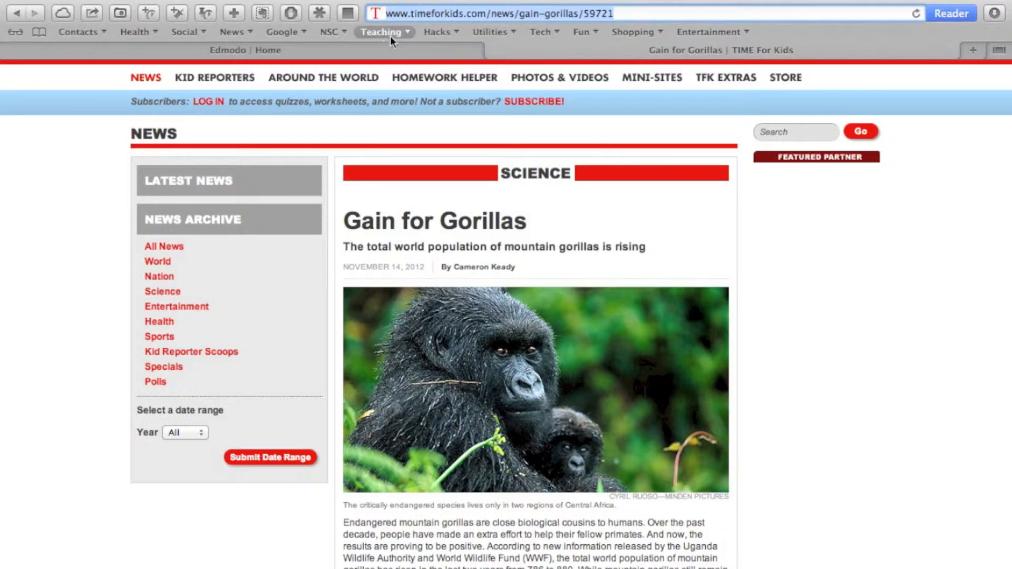
left_click(368, 56)
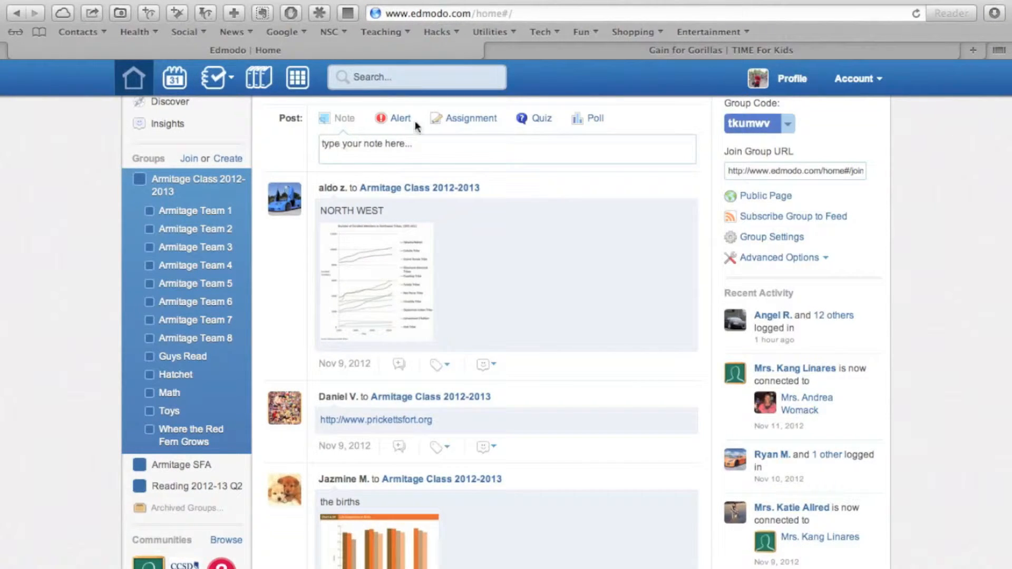
Step: Start a new assignment post for the class and title it "Drawing Conclusions"
left_click(462, 123)
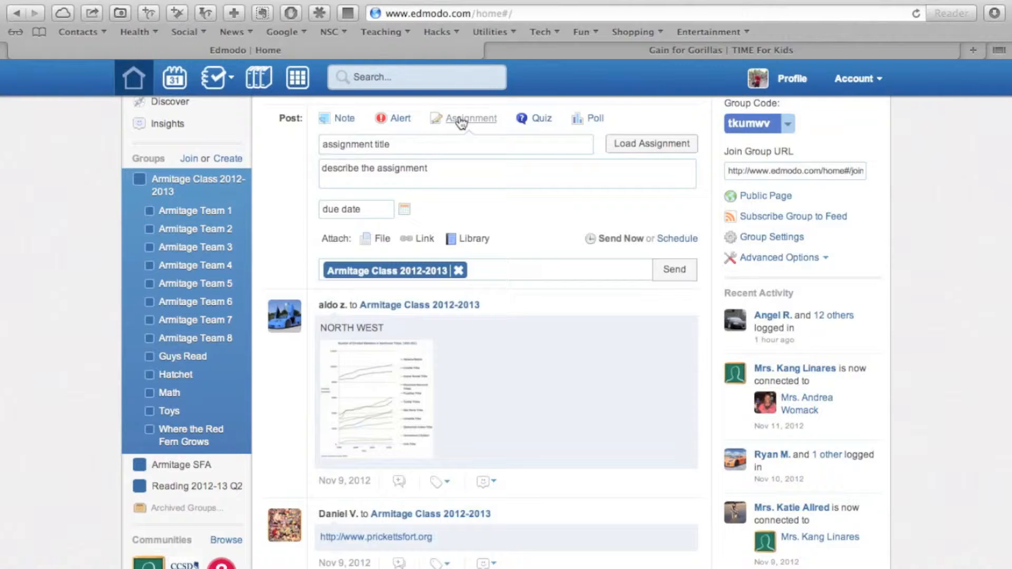
left_click(380, 143)
type("Drawing Conclusions")
Step: Describe the assignment as "Draw conclusions from informational text" and set its due date to 11/21/2012
left_click(370, 181)
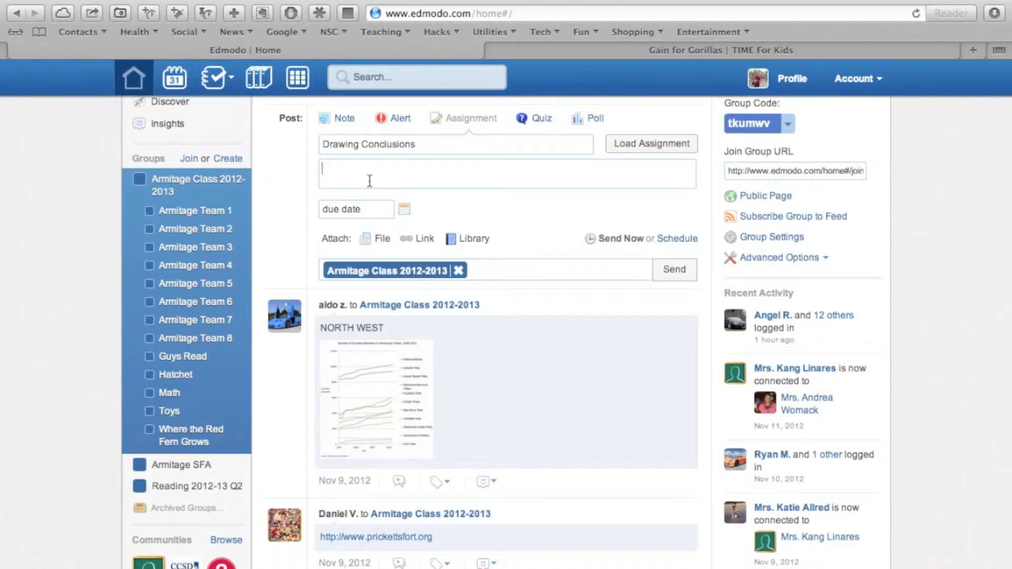
type("Draw")
key("BackSpace")
key("BackSpace")
key("BackSpace")
type("raw con")
type("cusions f")
key("BackSpace")
key("BackSpace")
key("BackSpace")
key("BackSpace")
key("BackSpace")
key("BackSpace")
key("BackSpace")
key("BackSpace")
type("l")
type("ions from inforamti")
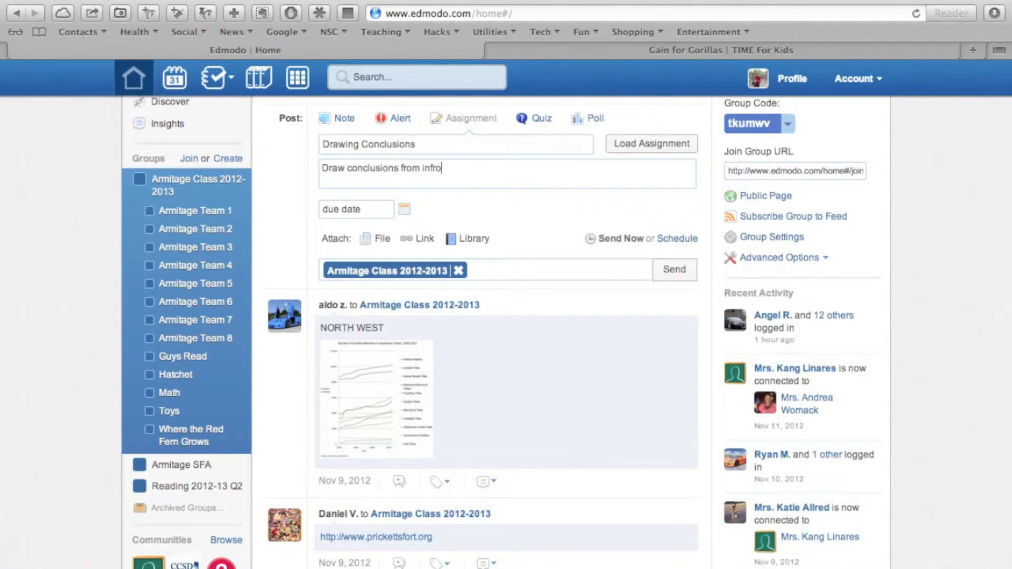
type("onal")
key("BackSpace")
key("BackSpace")
key("BackSpace")
key("BackSpace")
key("BackSpace")
key("BackSpace")
key("BackSpace")
type("ational")
key("BackSpace")
key("BackSpace")
key("BackSpace")
key("BackSpace")
key("BackSpace")
key("BackSpace")
key("BackSpace")
key("BackSpace")
key("BackSpace")
key("BackSpace")
type("mational text")
left_click(405, 211)
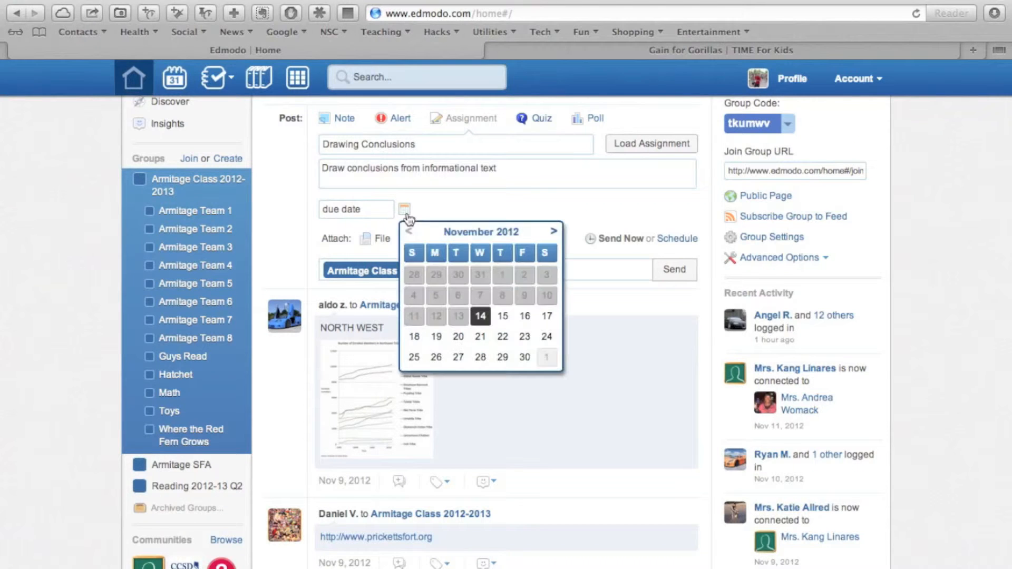
left_click(480, 338)
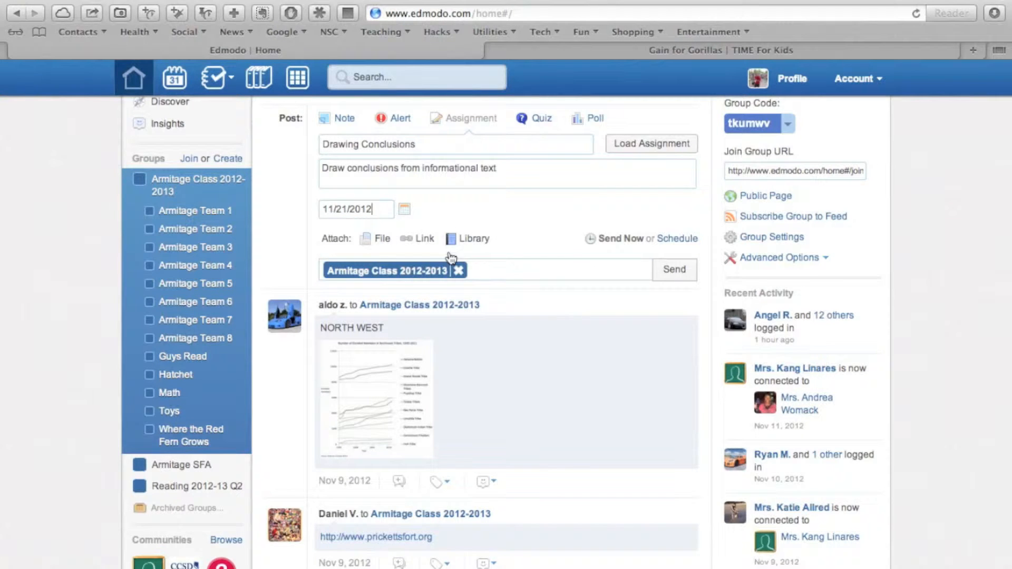
left_click(426, 240)
left_click(376, 307)
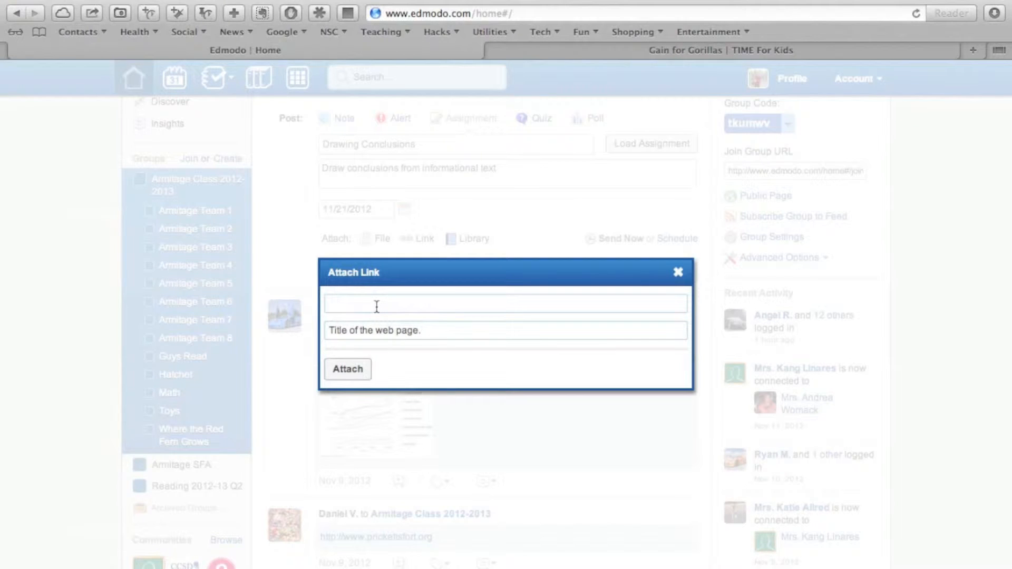
key("super+v")
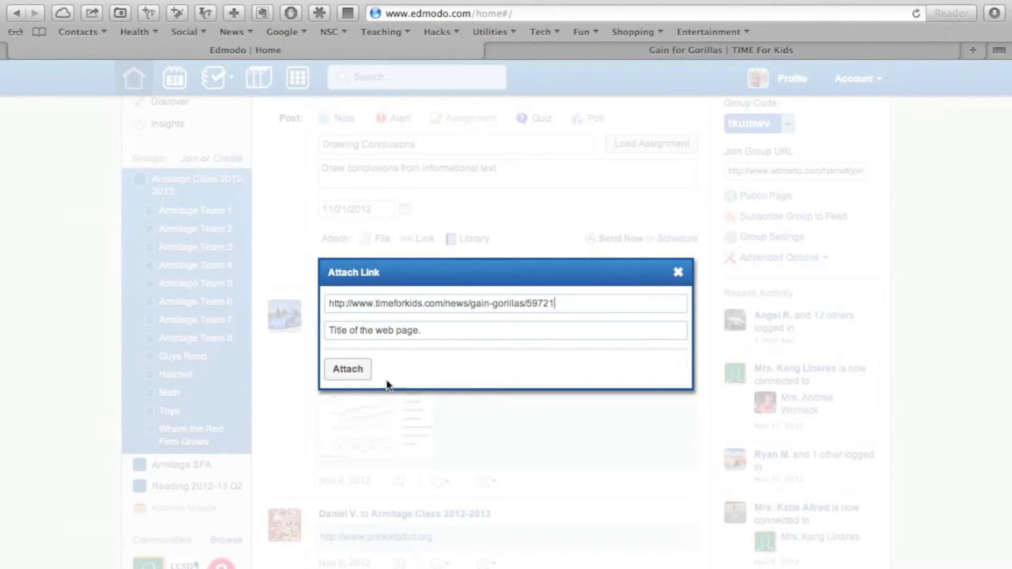
left_click(382, 334)
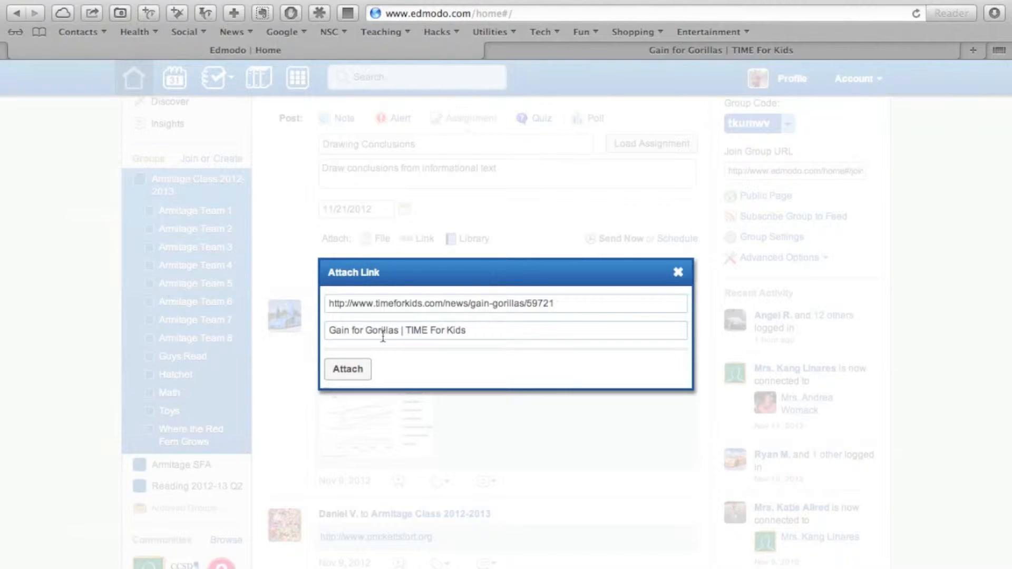
left_click(362, 368)
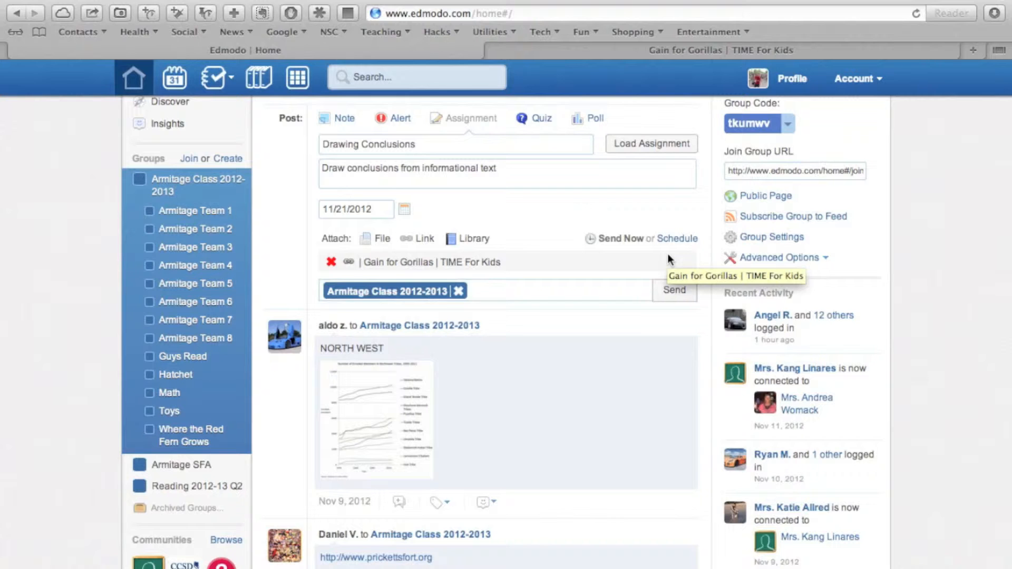
left_click(670, 299)
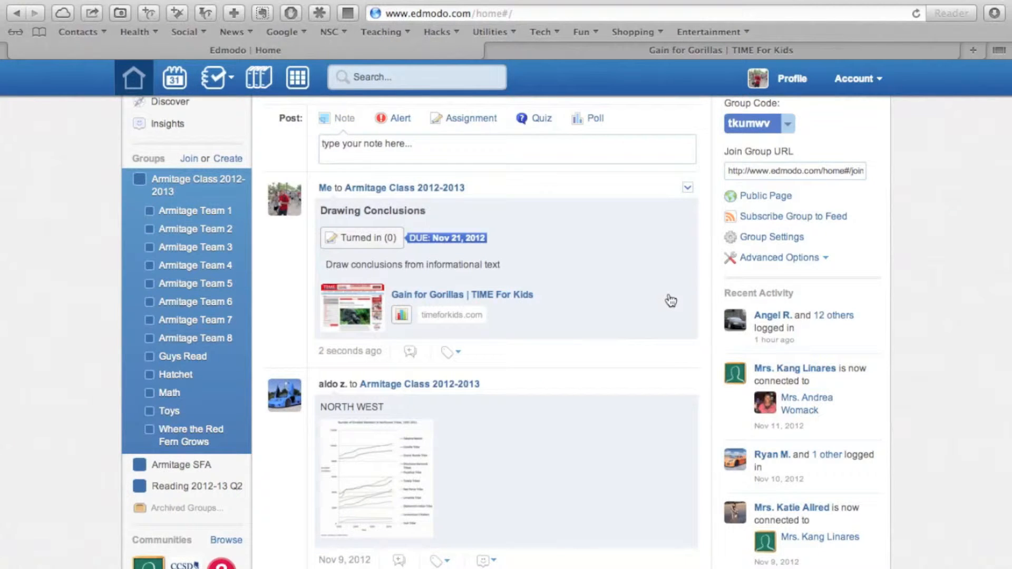
Step: Check the view history of the Gain for Gorillas link in the posted assignment and close it
scroll(670, 301, "up", 2)
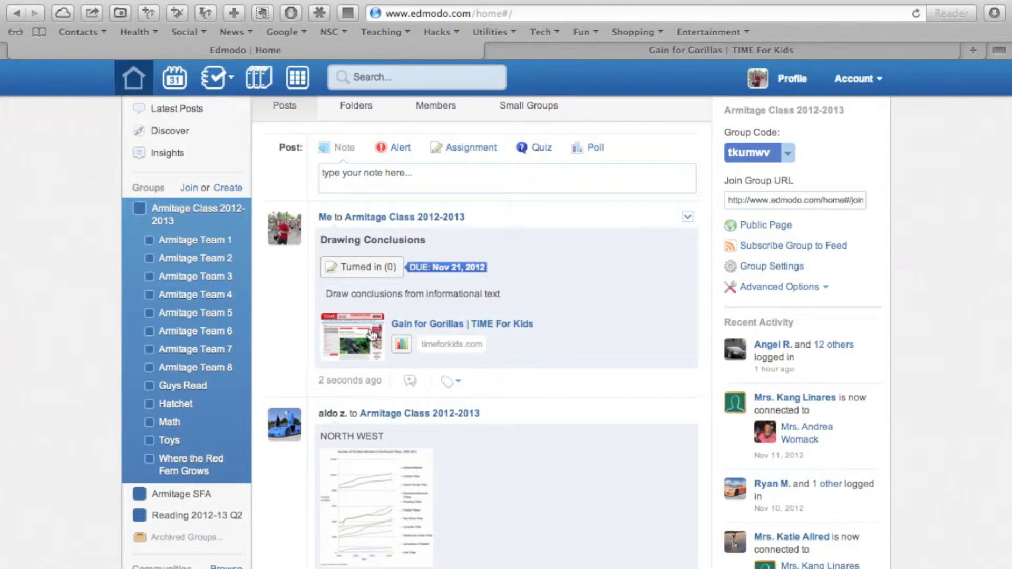
left_click(401, 344)
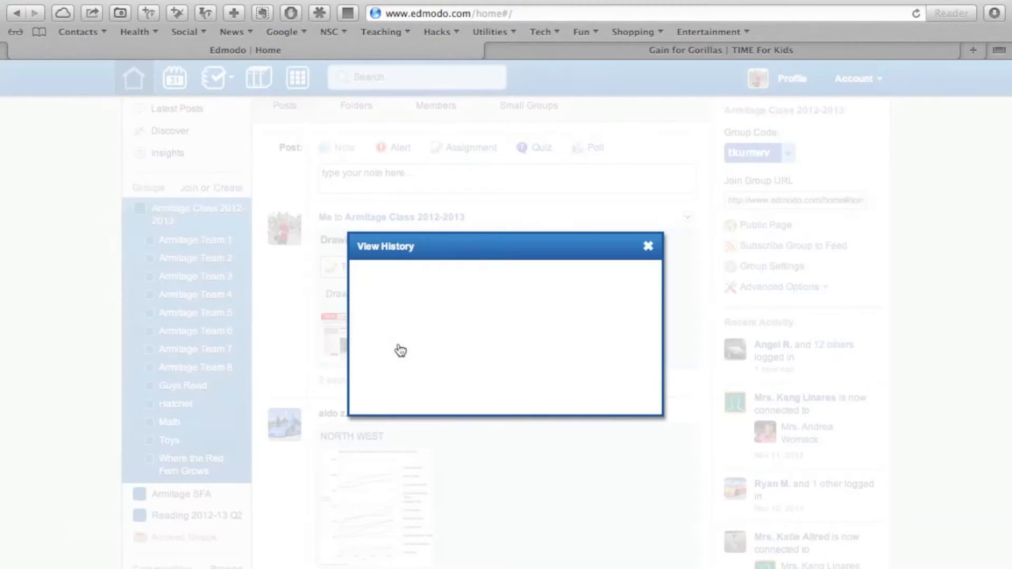
left_click(648, 245)
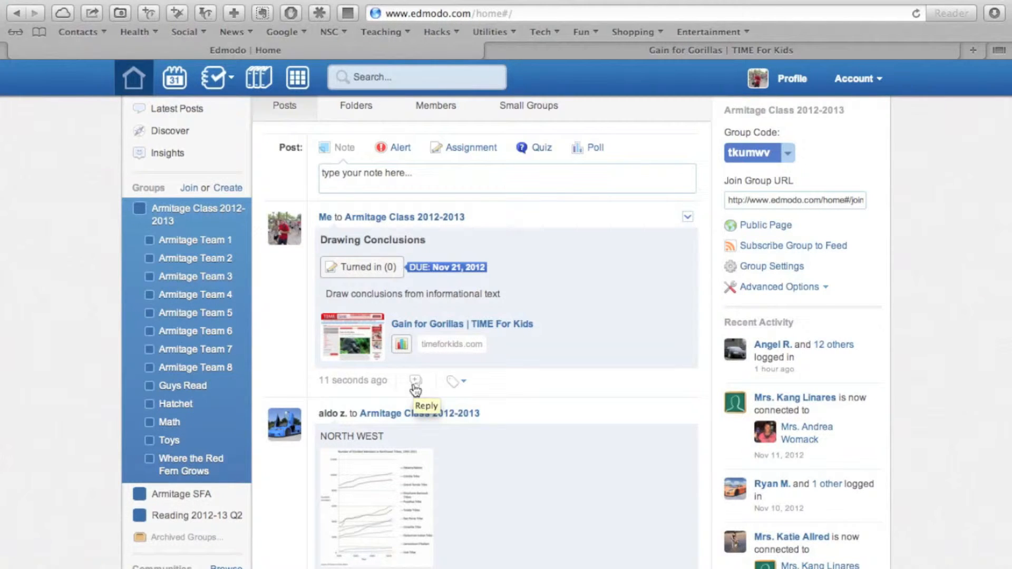
Step: Edit the assignment post, append "- Add a comment on what the major reasons for the return of the gorilla population." to its description, and save
left_click(688, 219)
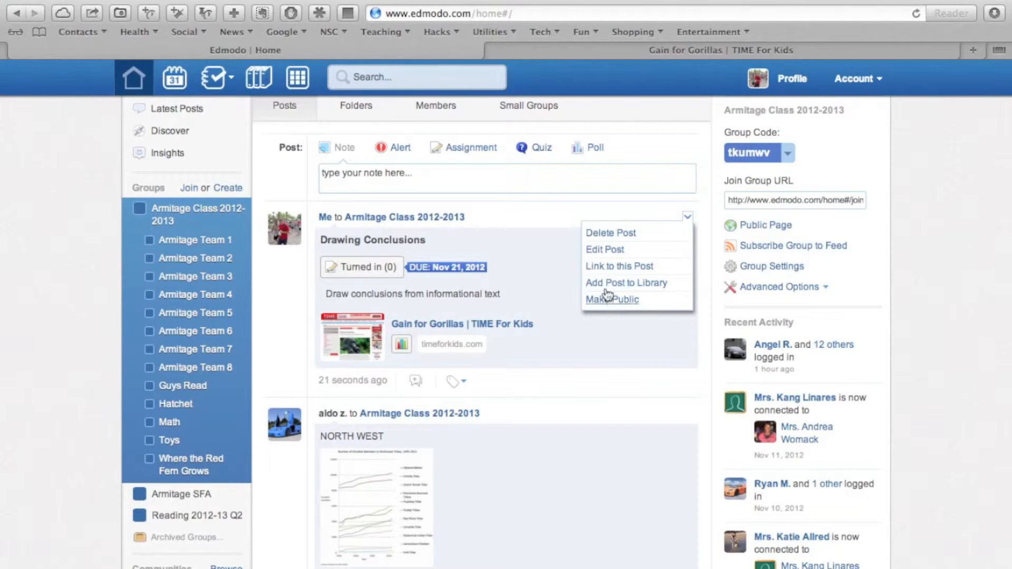
left_click(603, 255)
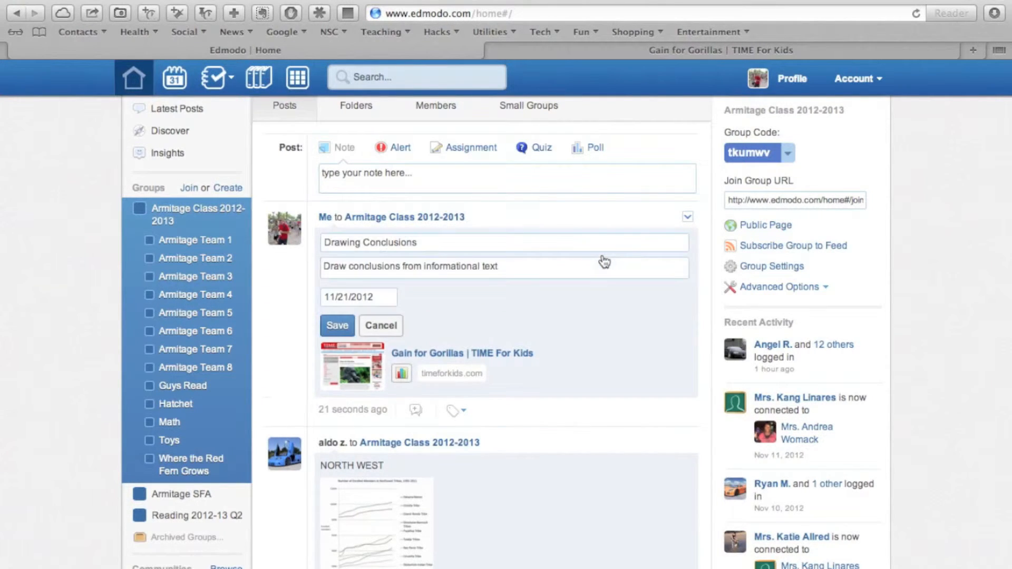
left_click(500, 268)
type("- Add a comment on what the major reasons for the return of ")
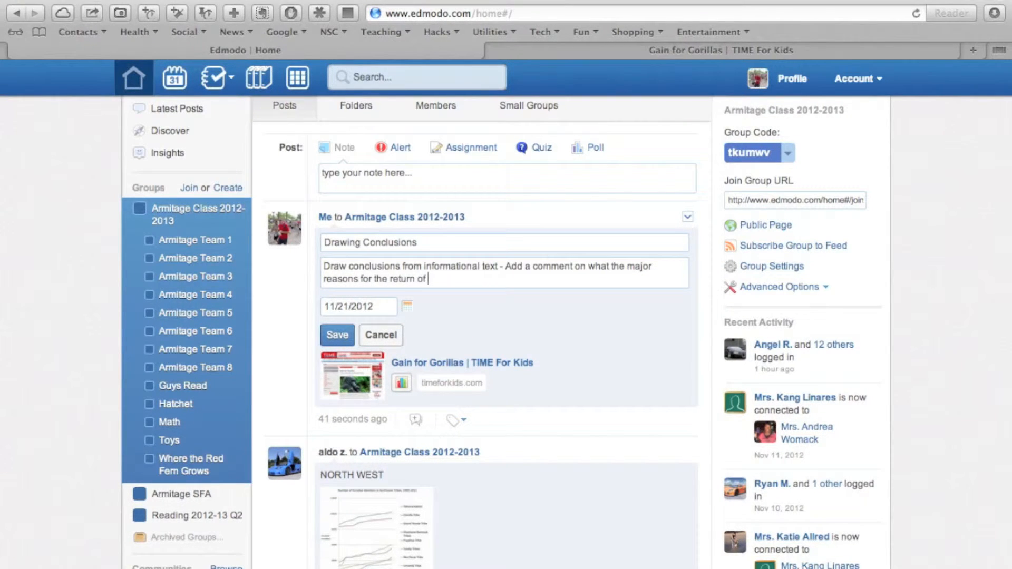
type("the gorill")
type("a poplut")
type("ion.")
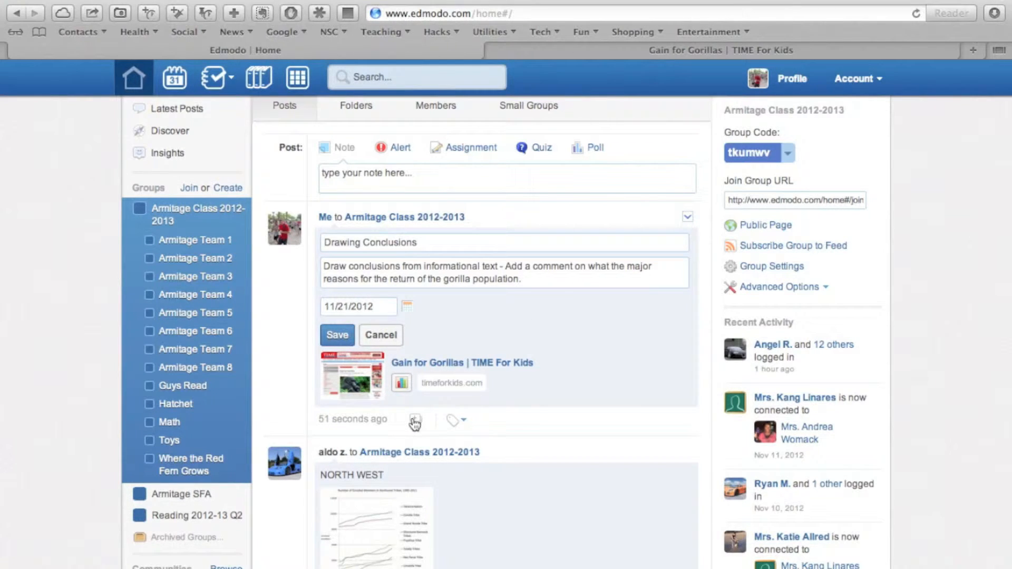
left_click(335, 334)
Step: Open the reply field under the Drawing Conclusions assignment post
left_click(415, 396)
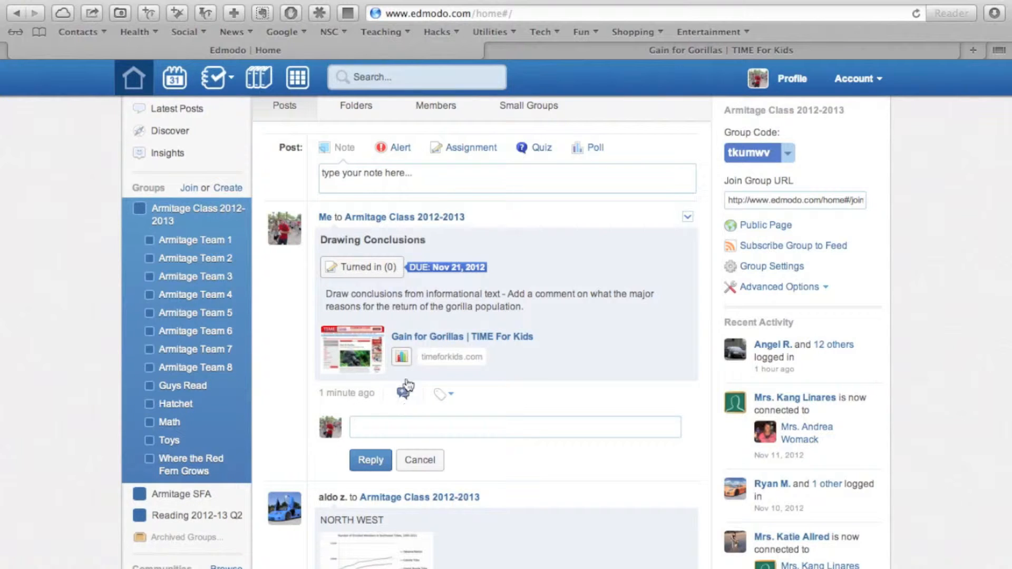
scroll(422, 237, "up", 1)
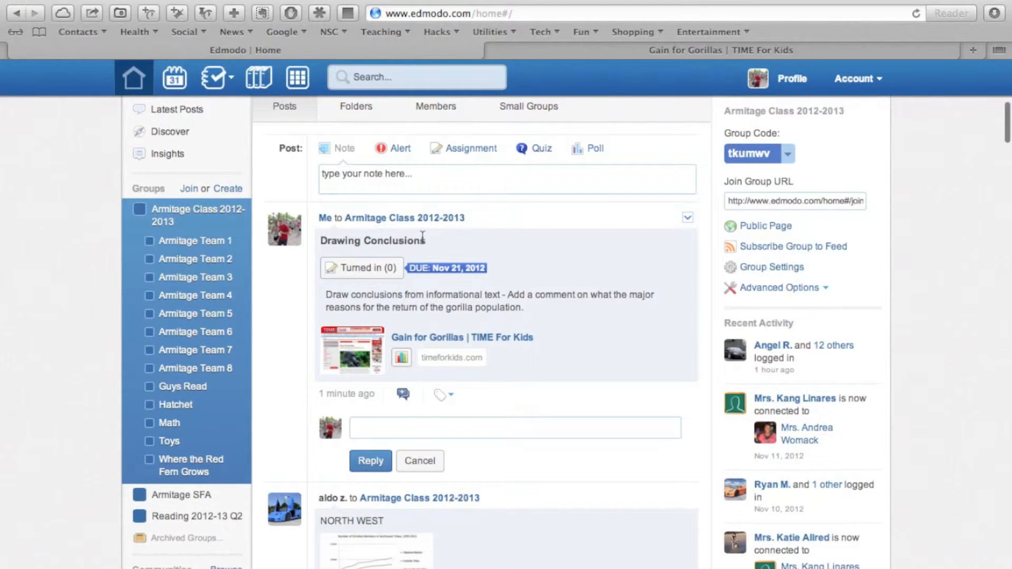
Step: Start a new poll for the class group with the question "Should schools have a uniform policy?"
scroll(423, 237, "up", 1)
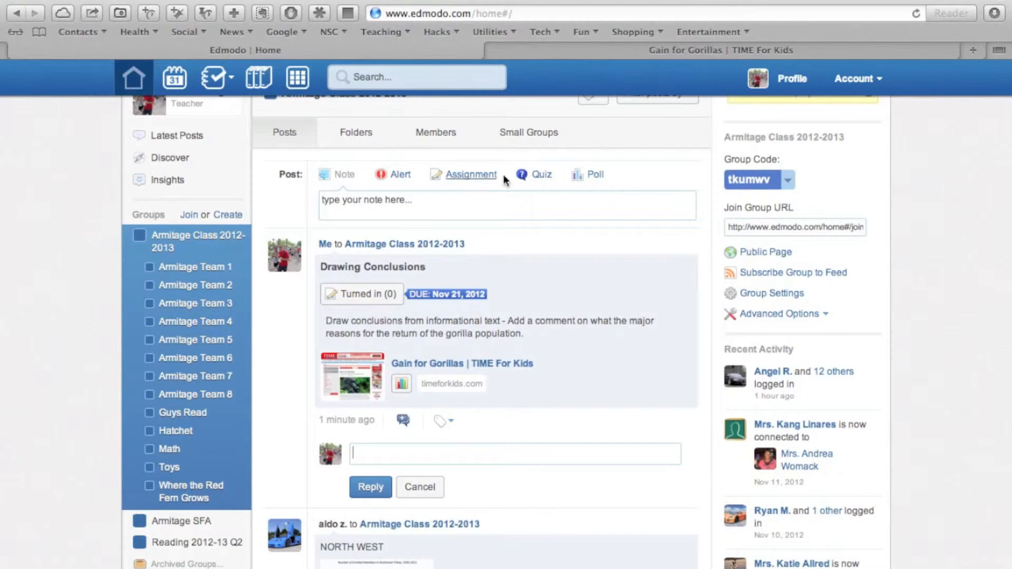
left_click(592, 178)
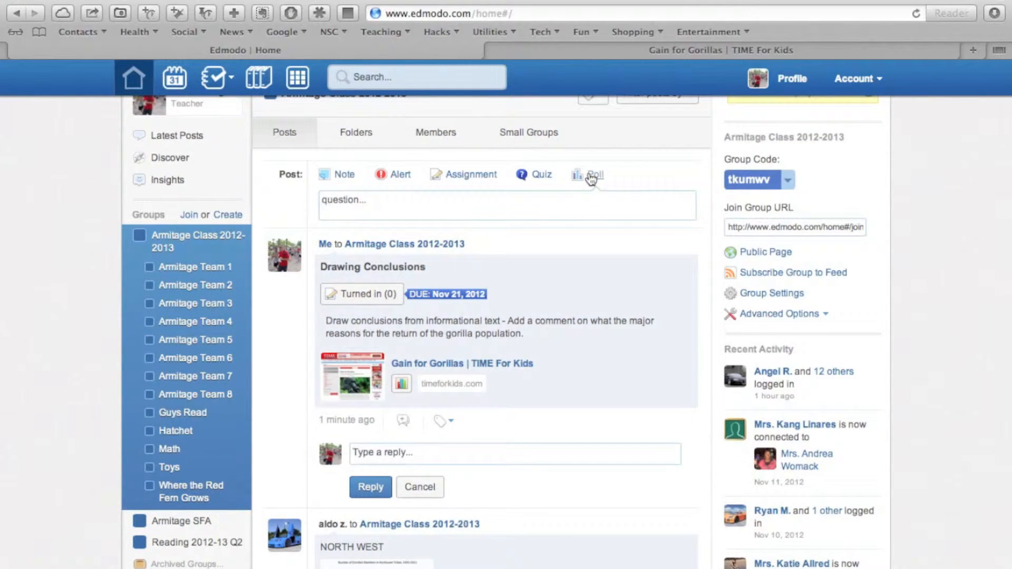
left_click(406, 215)
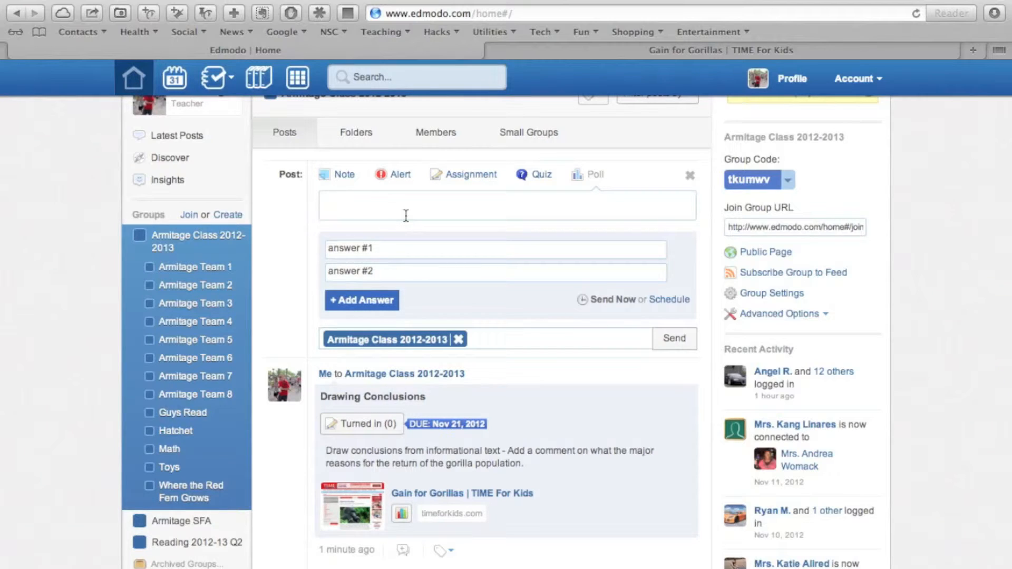
type("Sho")
key("BackSpace")
key("BackSpace")
type("uld")
key("BackSpace")
key("BackSpace")
key("BackSpace")
key("BackSpace")
type("houl")
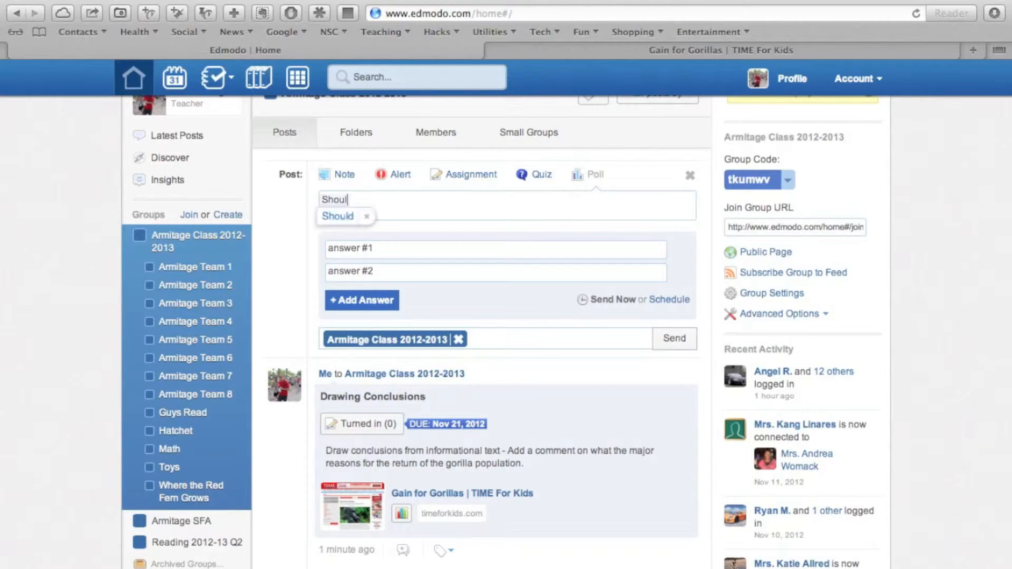
type("d schools have a ")
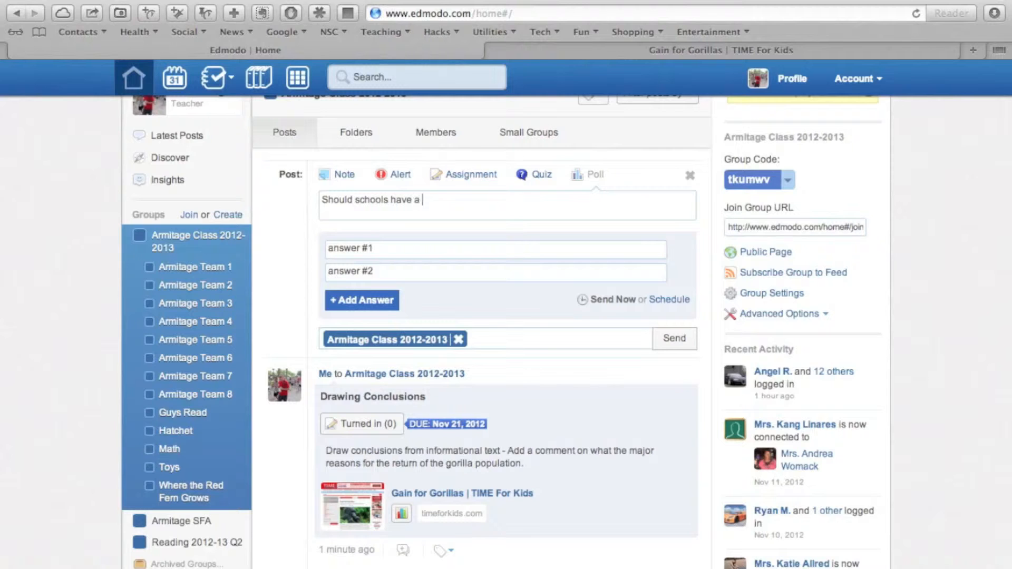
type("uniform policy?")
Step: Give the poll the answers "Yes" and "No" and send it to the 2012-2013 class group
left_click(347, 241)
type("Yes")
key("Tab")
type("No")
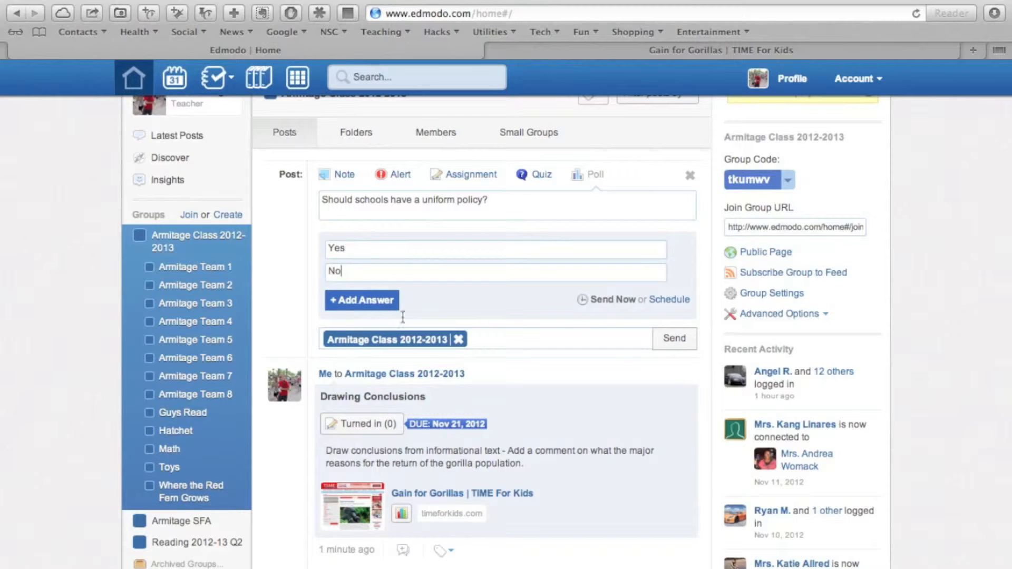
left_click(674, 343)
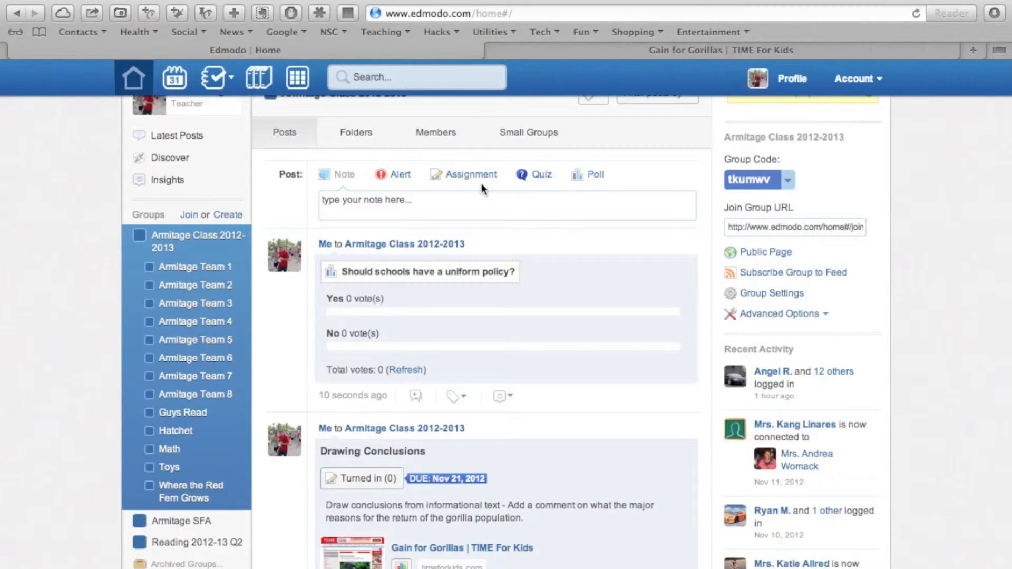
Step: View the alert post type, open the new quiz page to check its question types, and return to the home page
scroll(421, 185, "up", 1)
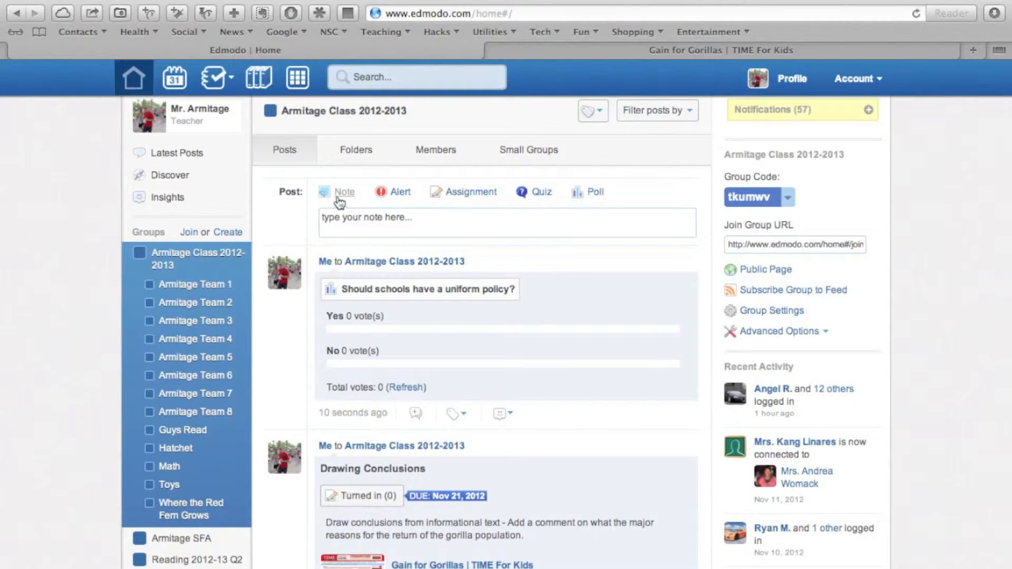
left_click(403, 199)
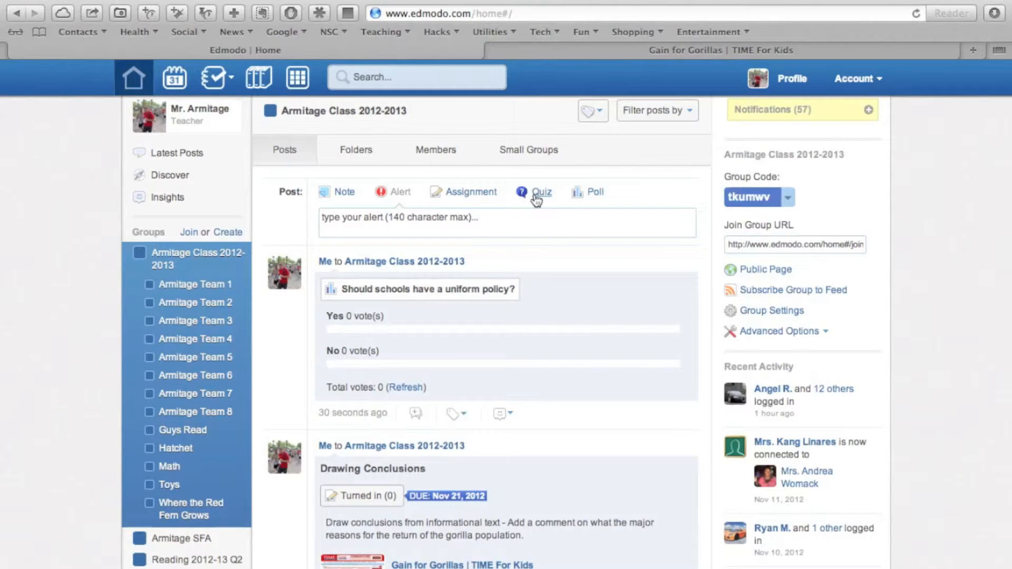
left_click(536, 198)
left_click(373, 229)
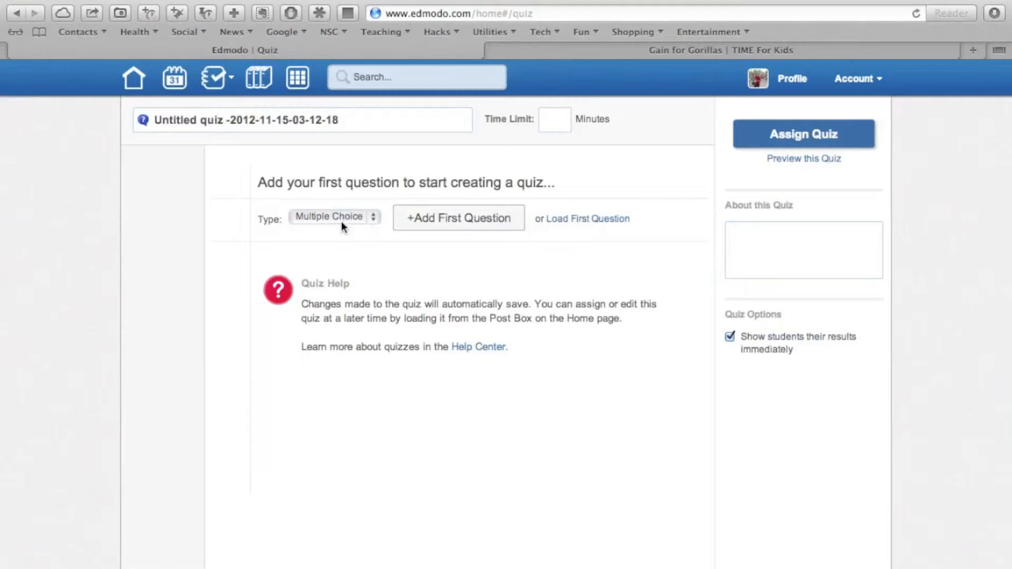
left_click(341, 220)
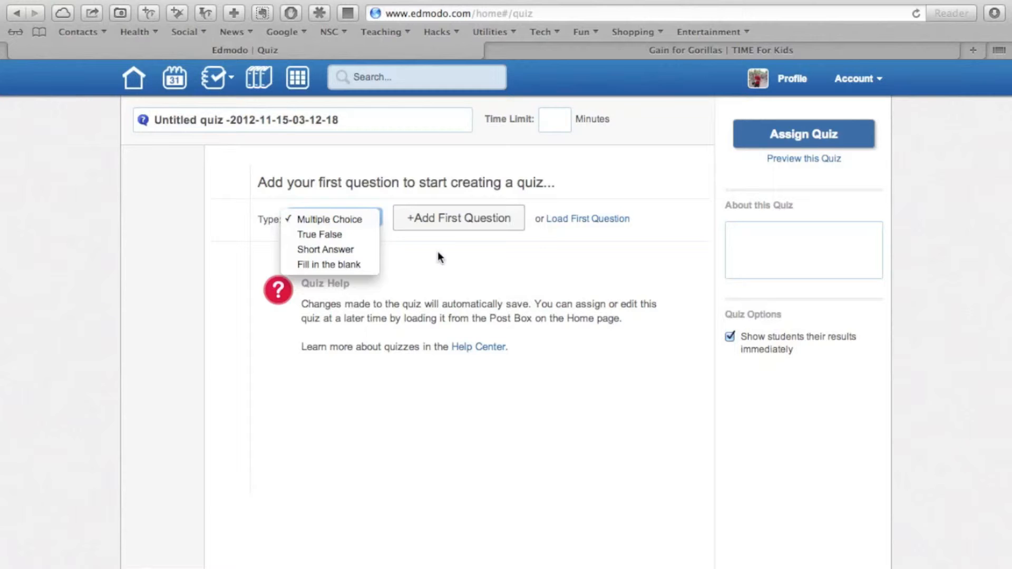
left_click(140, 38)
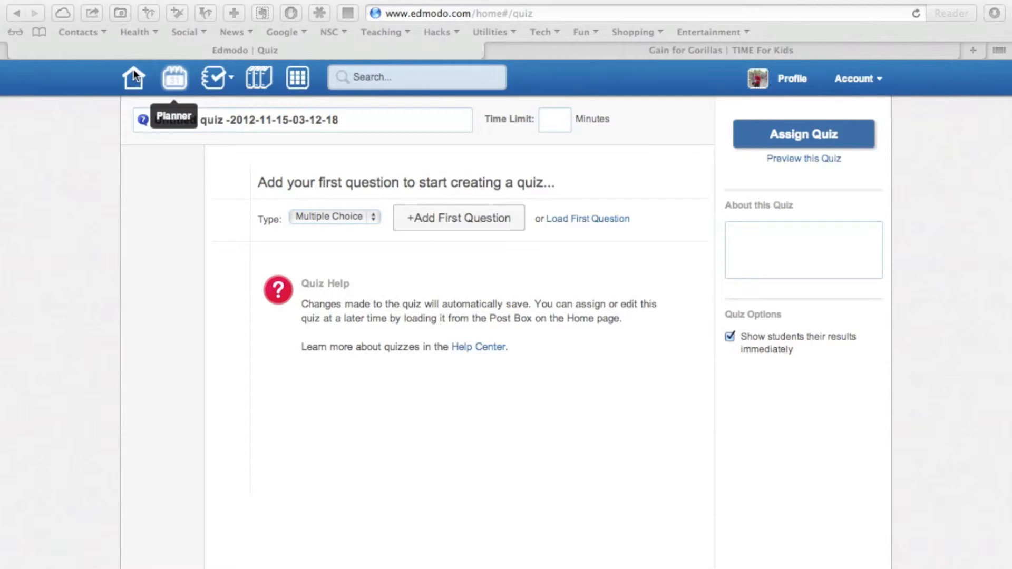
left_click(134, 68)
left_click(134, 74)
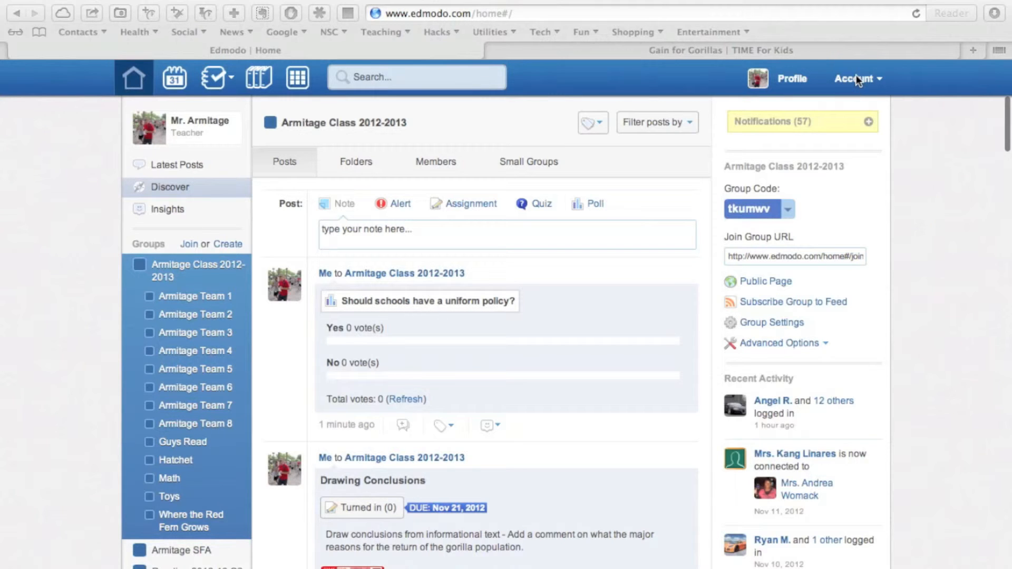
Step: Log out of the teacher account, view the student sign-up form, and close it
left_click(855, 89)
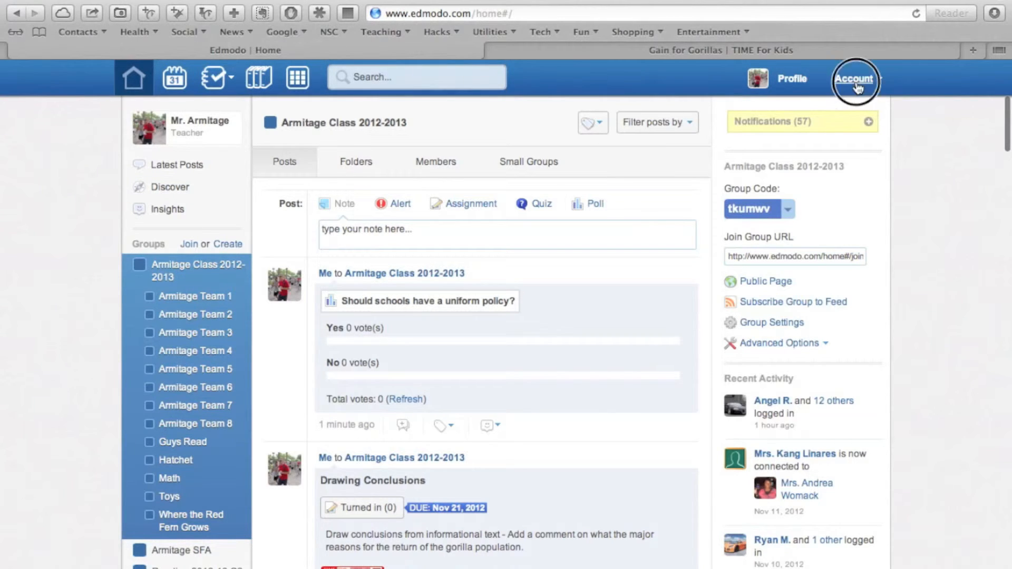
left_click(778, 235)
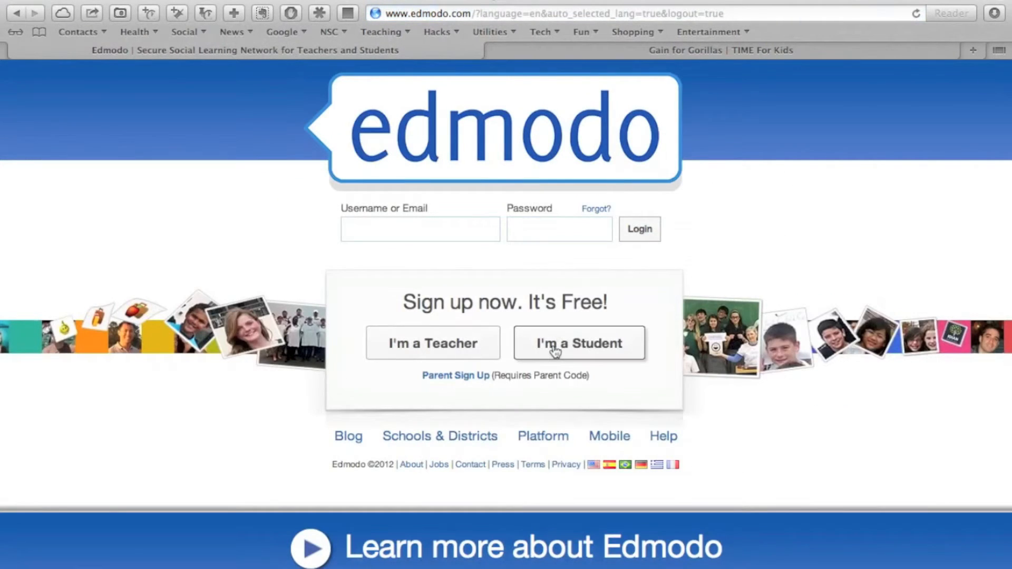
left_click(555, 351)
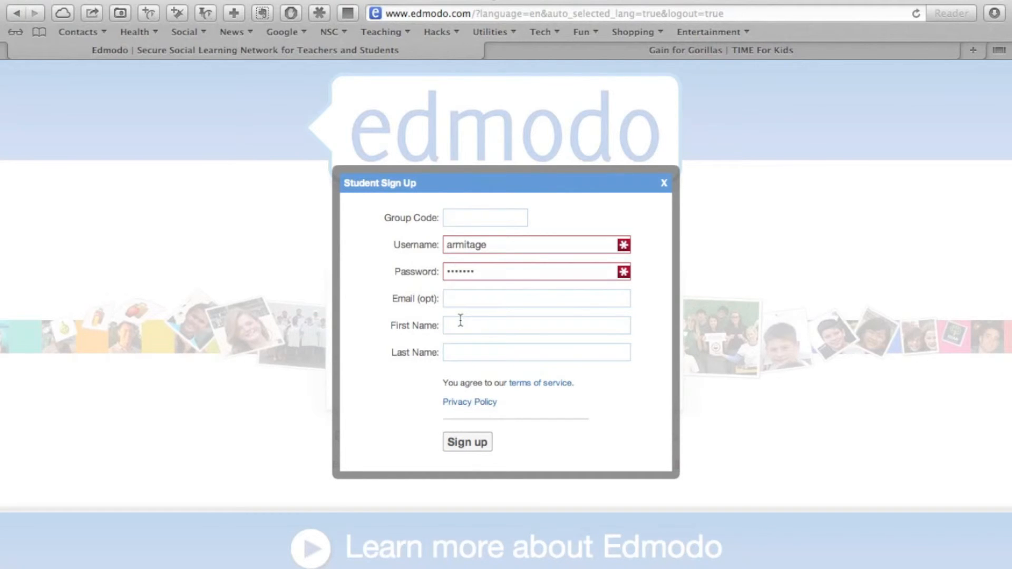
left_click(664, 182)
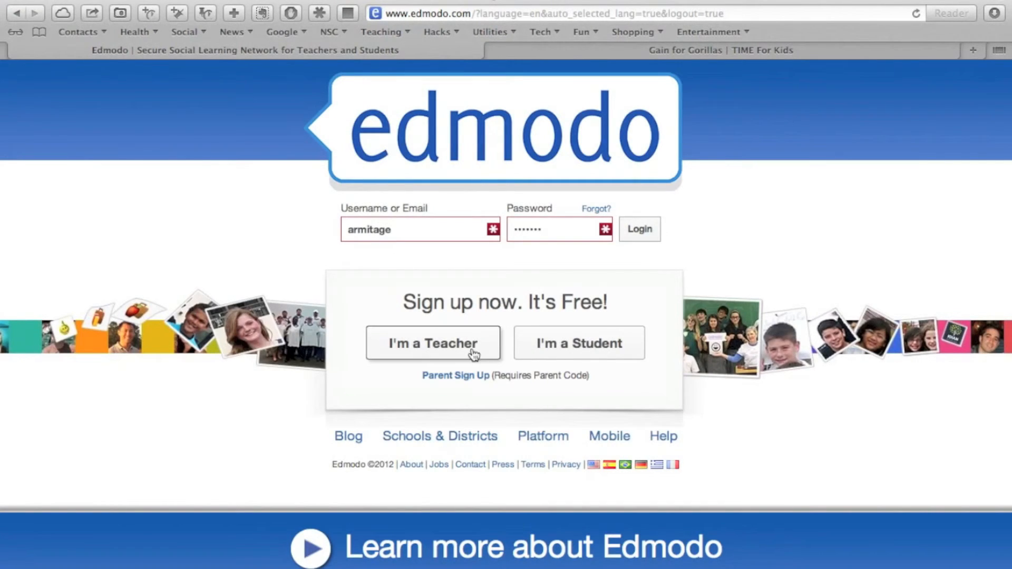
Step: Log back in to the teacher account with the filled-in credentials and look over the latest posts
left_click(645, 233)
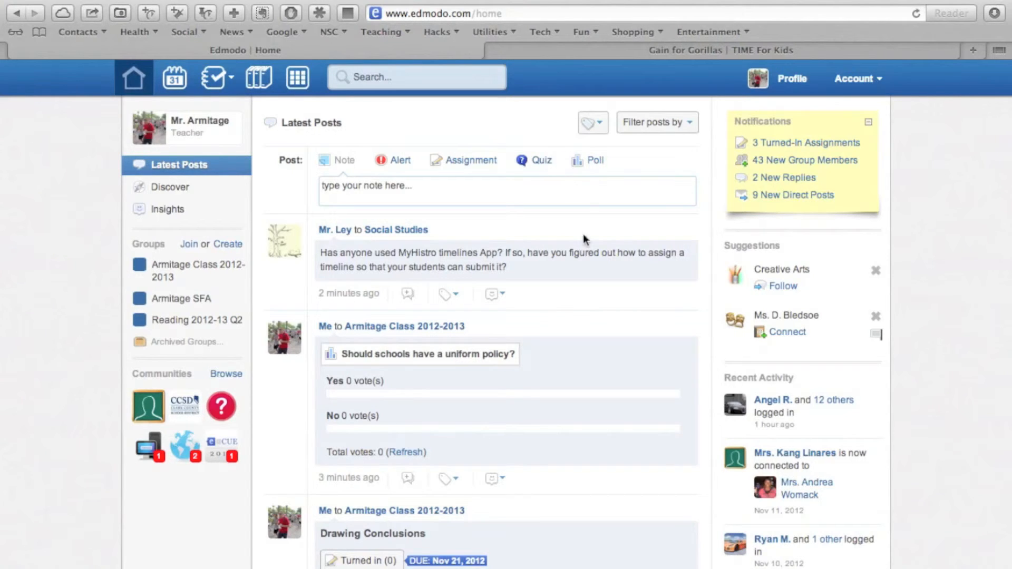
scroll(589, 263, "down", 1)
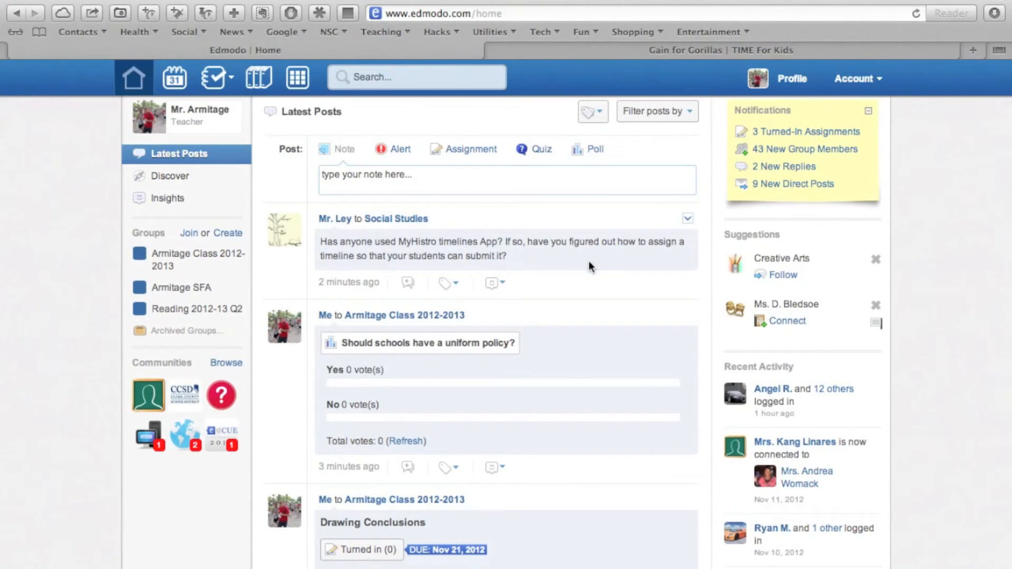
scroll(589, 261, "up", 1)
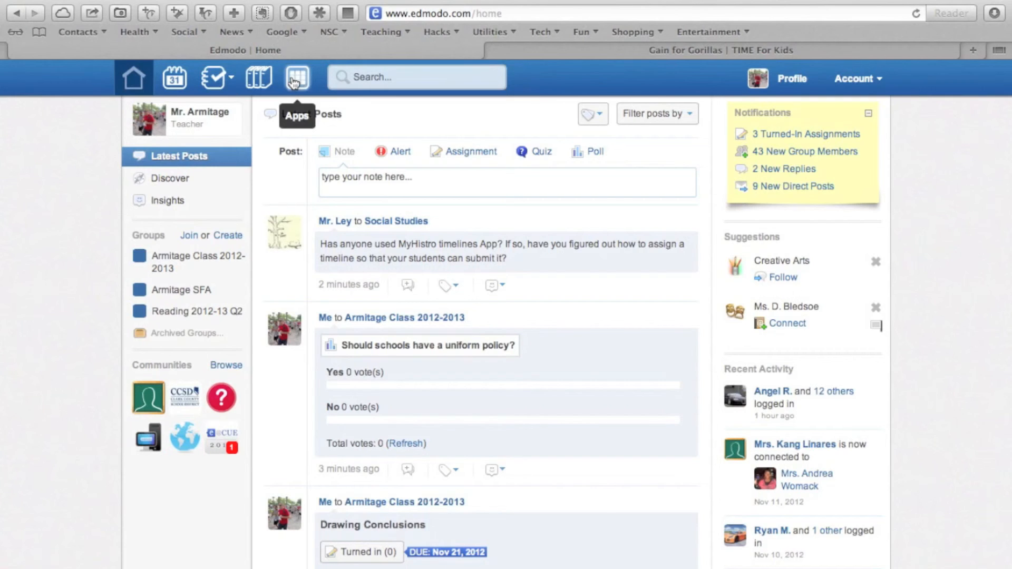
Step: Open the installed apps and launch the 5th Grade Reading Informational Text app by LearnZillion
left_click(295, 80)
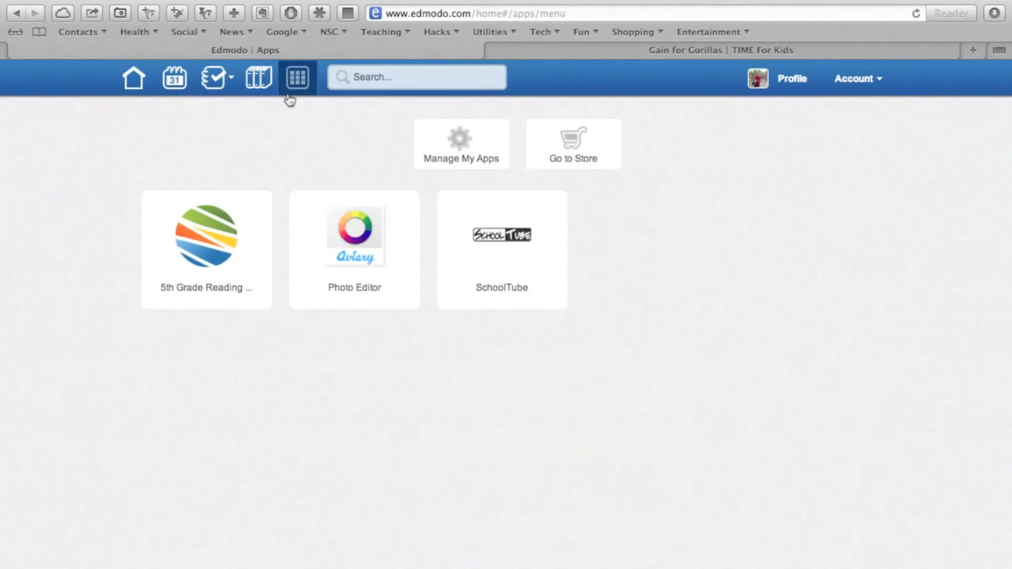
left_click(210, 240)
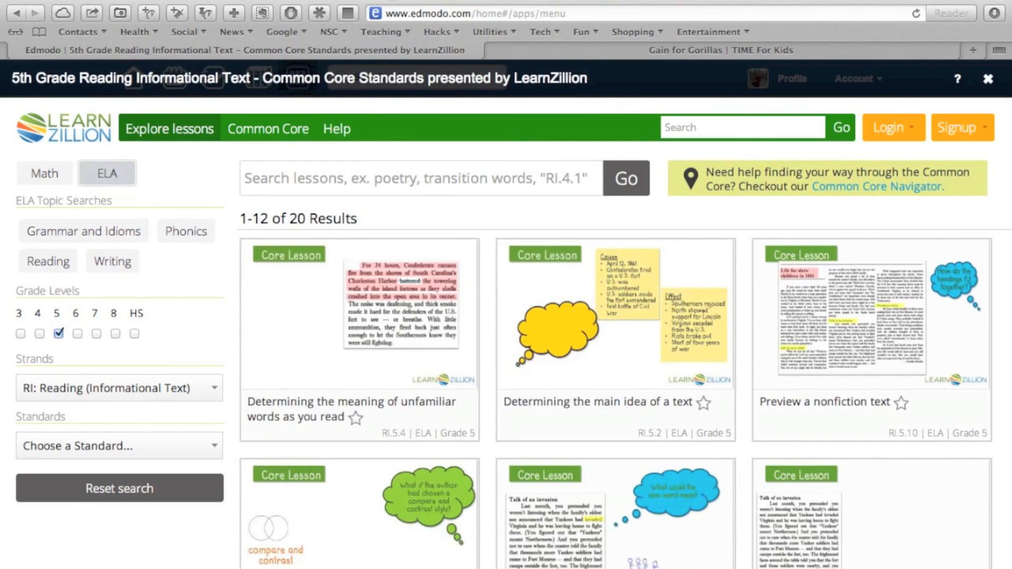
Step: Leave the LearnZillion app by going back through the browser history to the Edmodo sign-in page
left_click(345, 0)
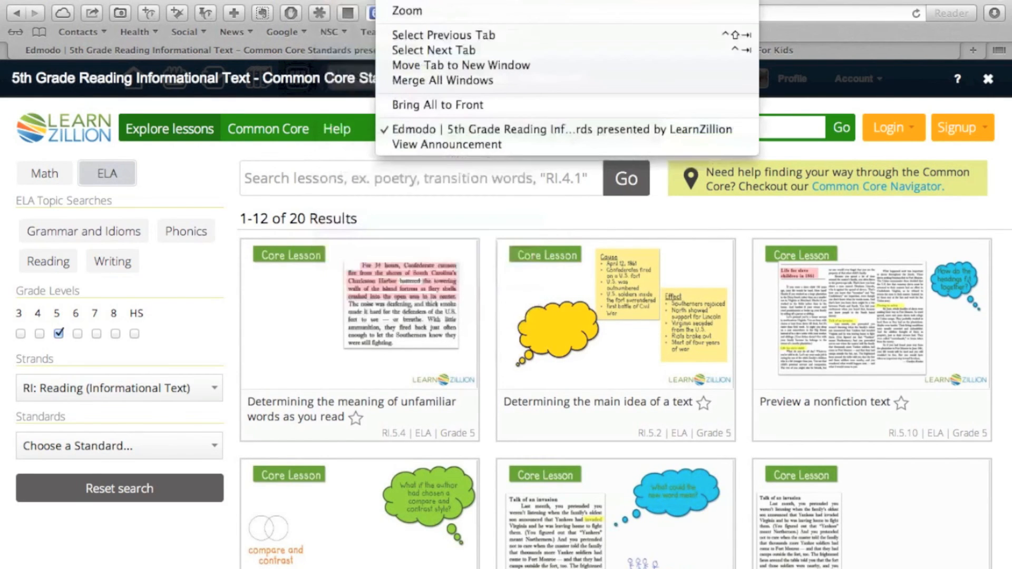
left_click(391, 0)
left_click_drag(222, 0, 232, 0)
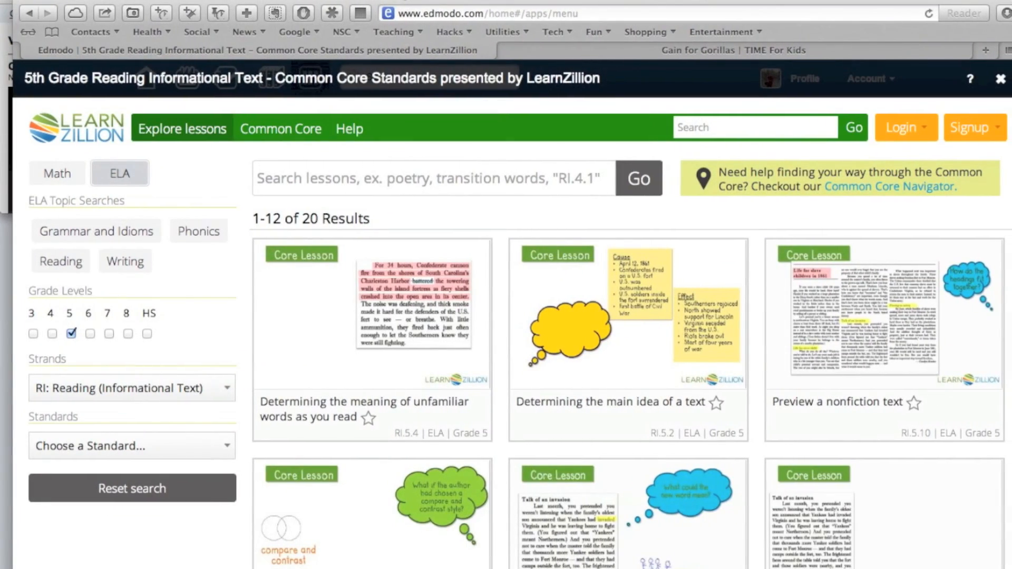
left_click(28, 15)
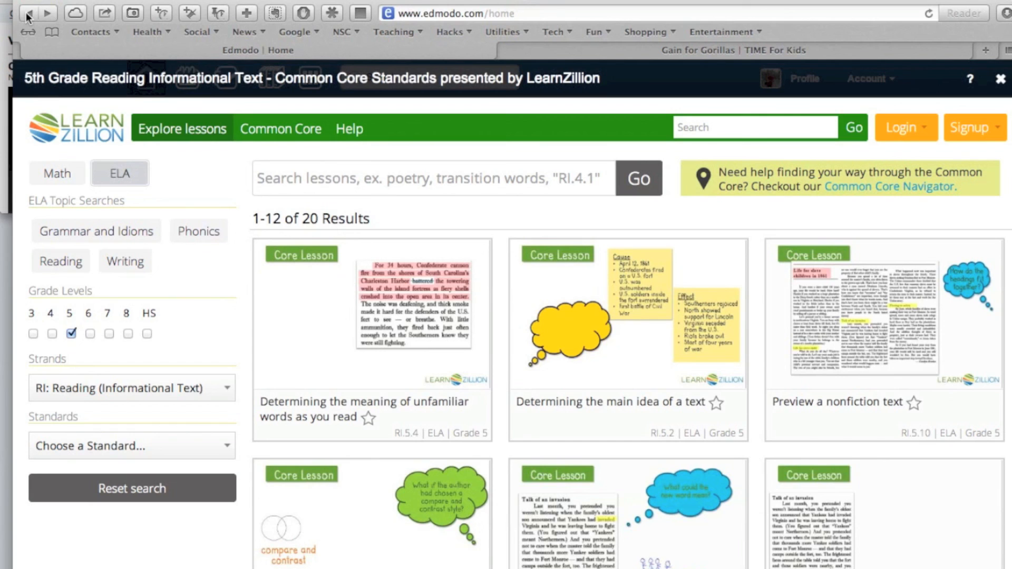
left_click(27, 15)
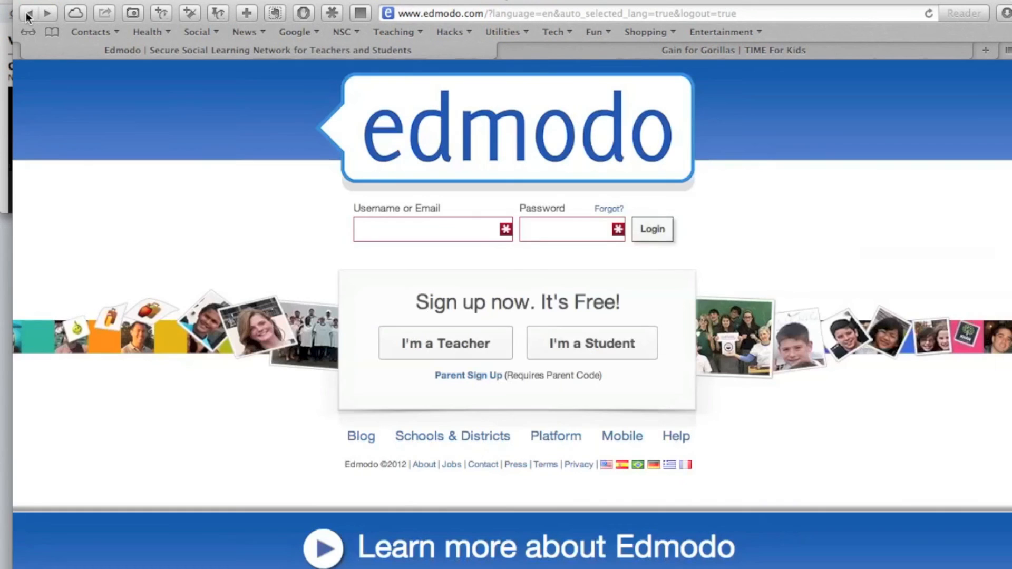